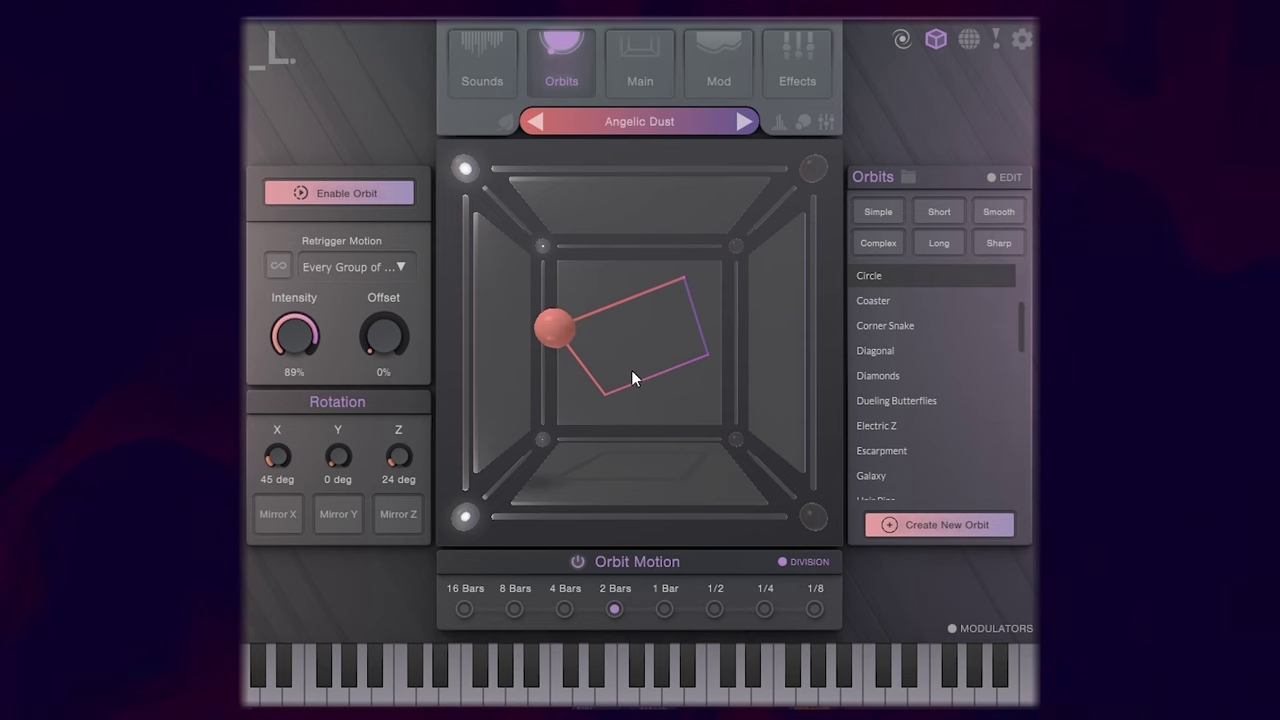
- Show the 20000 Leagues corners, alternating Diving with Whales and Digital Liquids at -6 dB
left_click(508, 88)
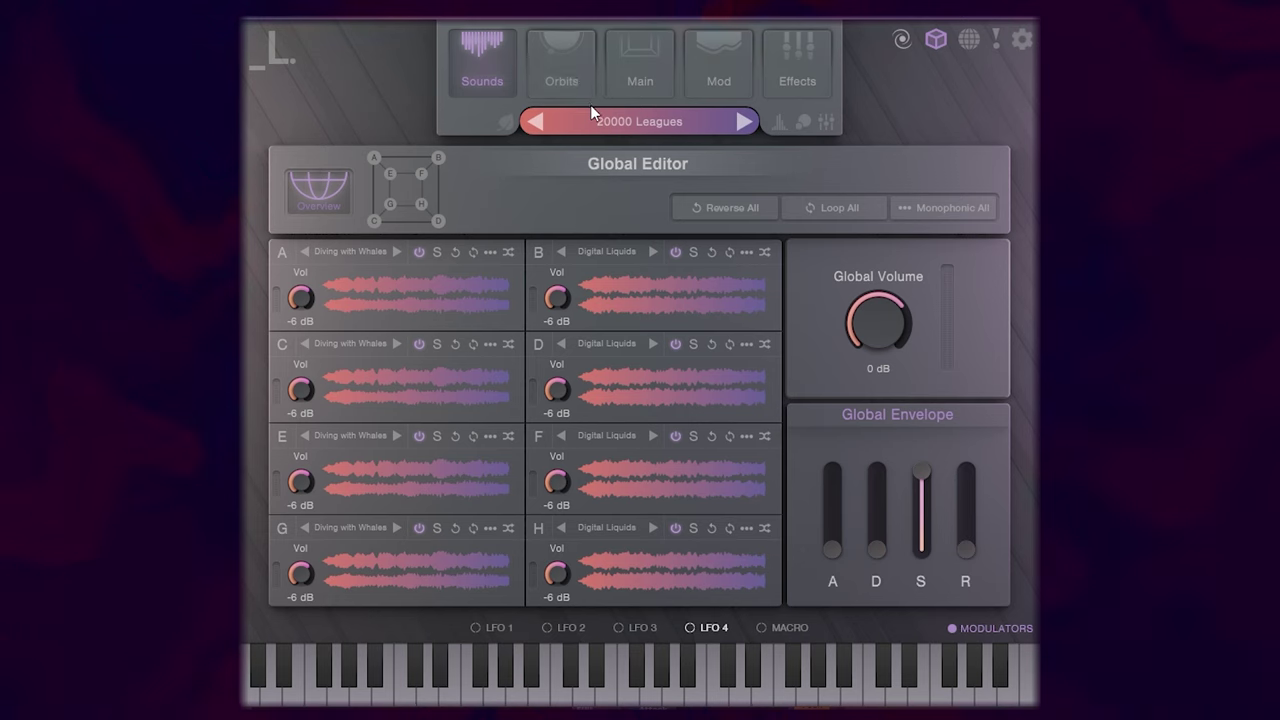
- Make the orbit cycle every 2 Bars and choose the Vortex spiral path
left_click(566, 60)
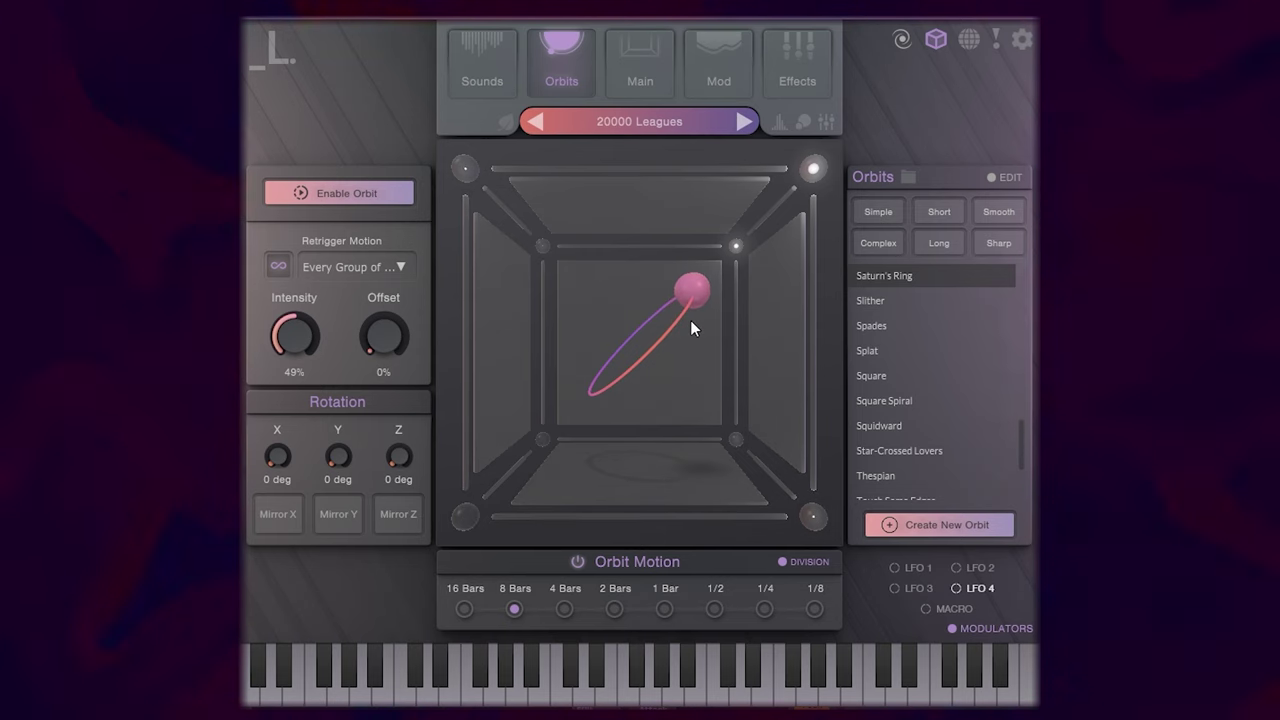
mouse_move(811, 176)
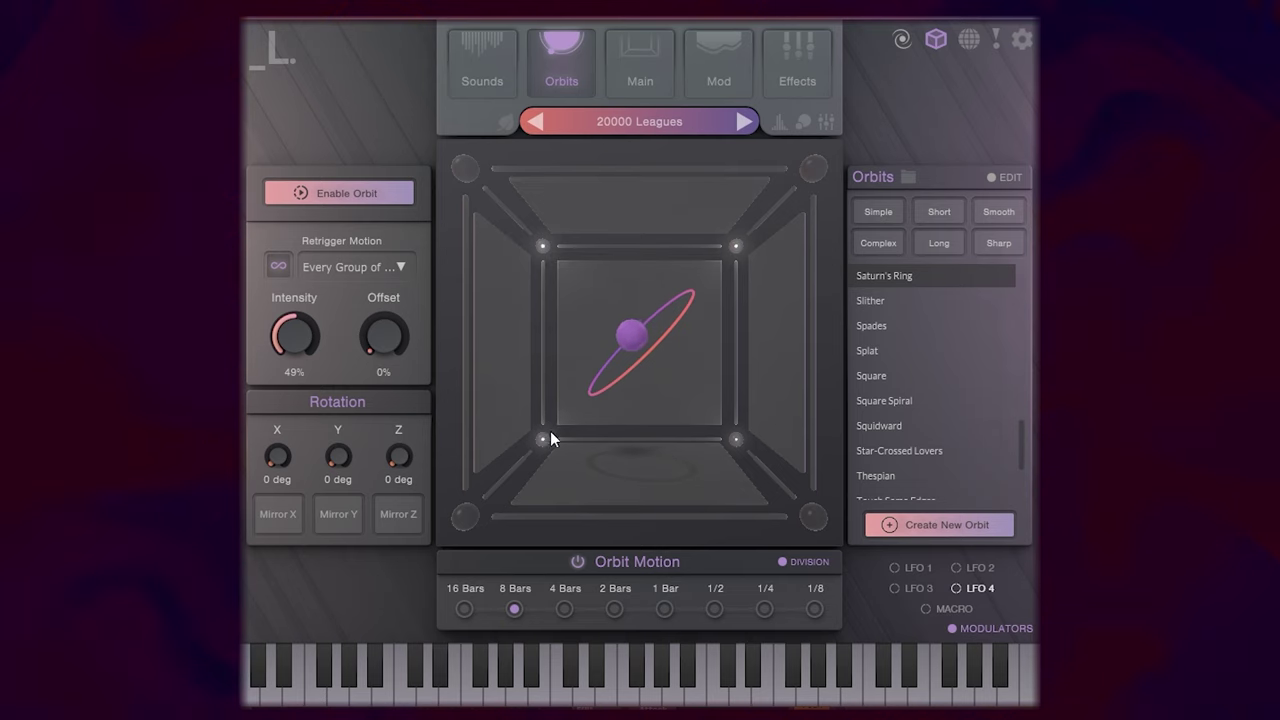
left_click(614, 608)
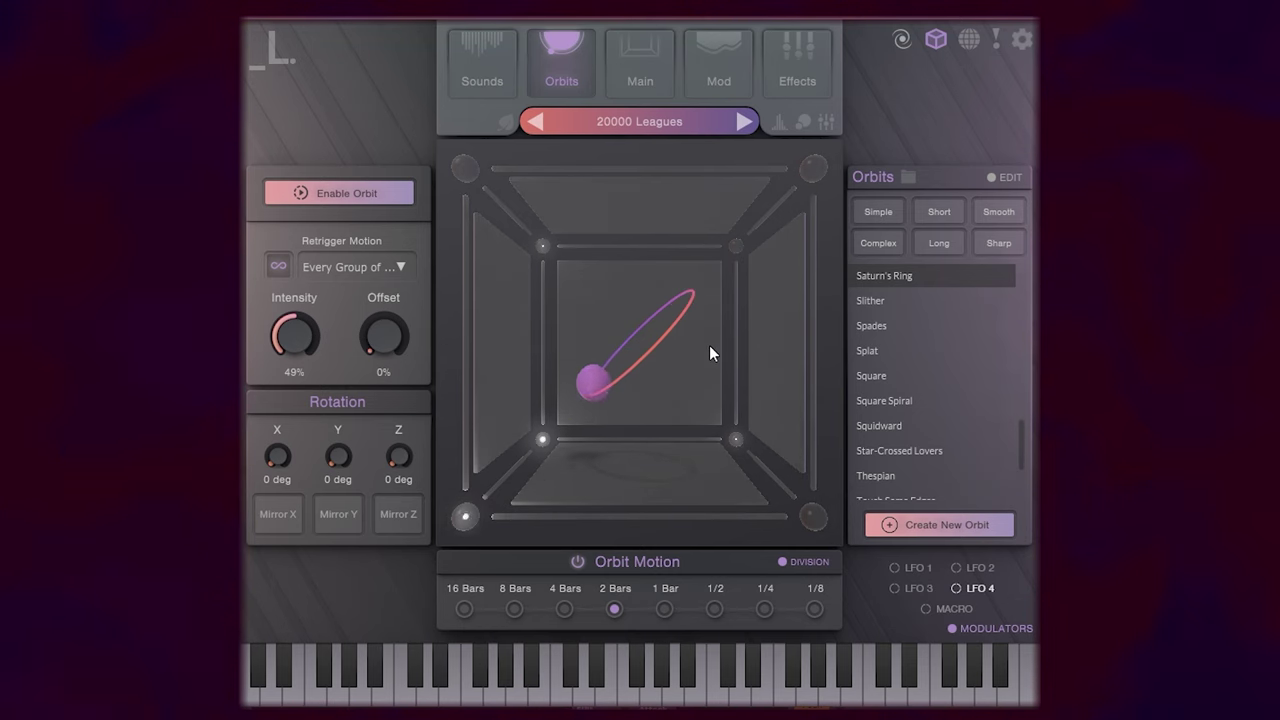
left_click(900, 377)
left_click(930, 451)
scroll(938, 455, "down", 3)
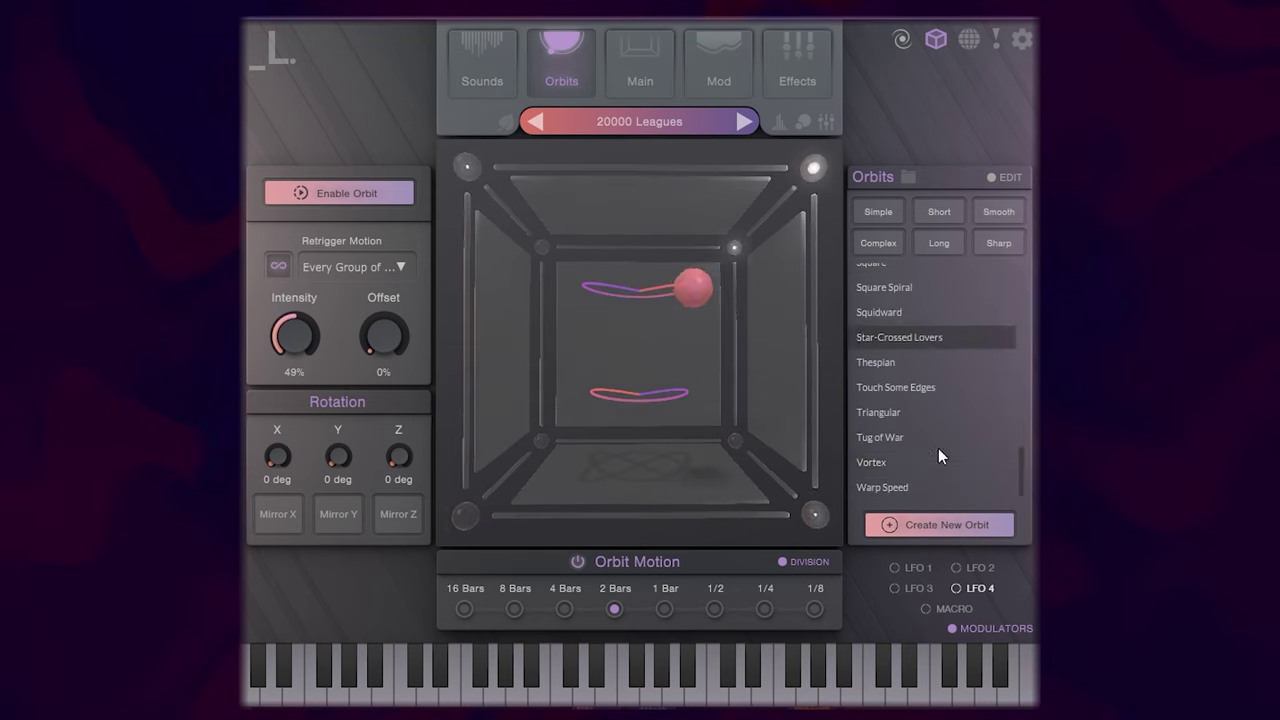
left_click(938, 452)
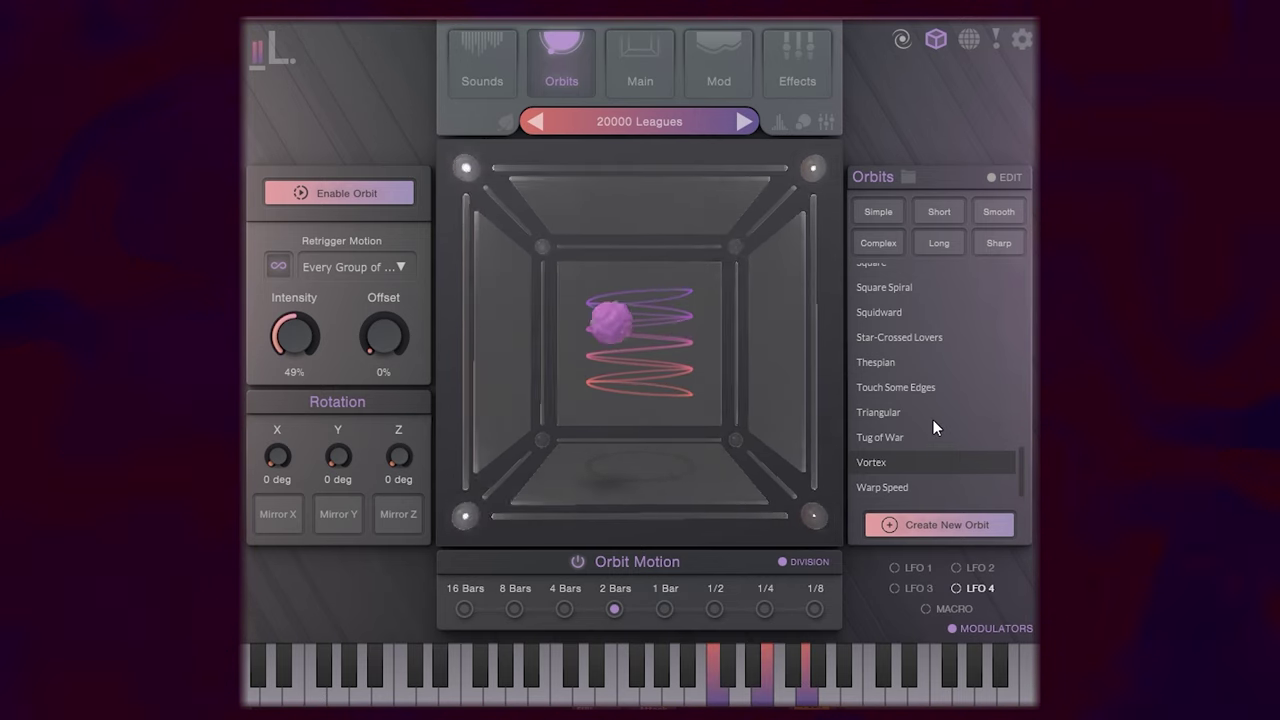
- Rotate the orbit 79 deg on X and 55 deg on Y, with intensity at 100%
left_click_drag(278, 464, 281, 419)
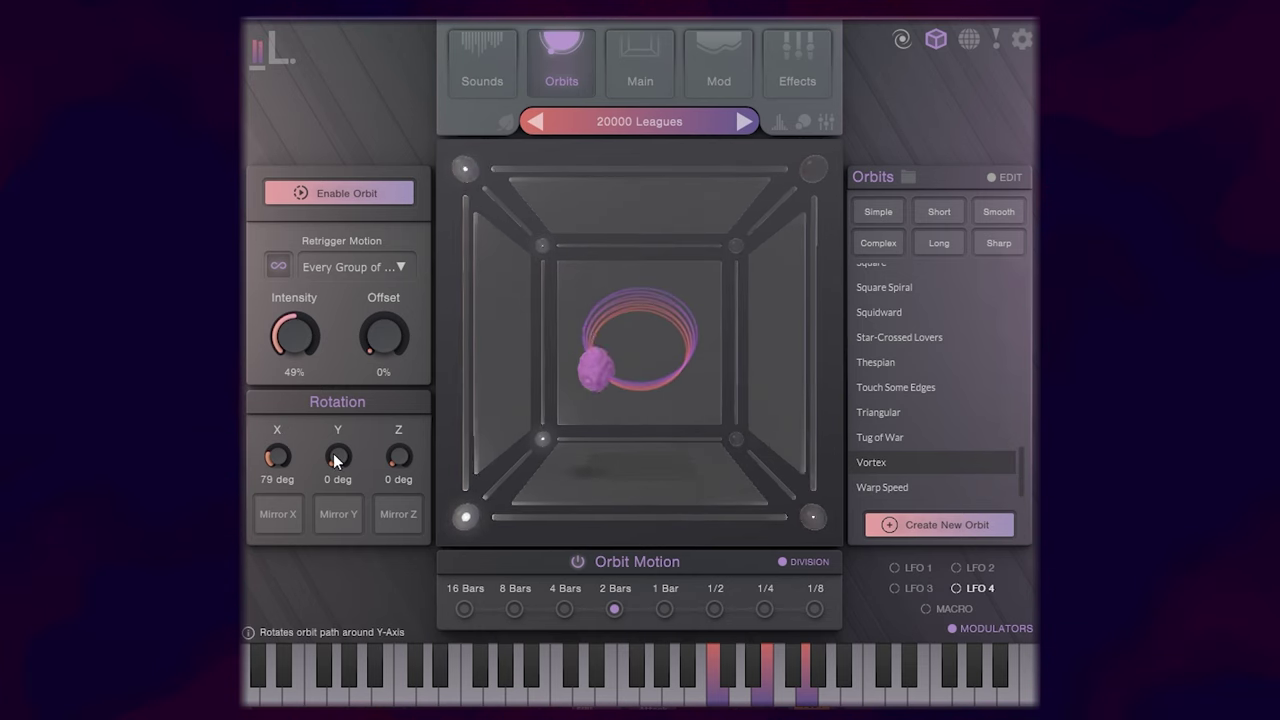
left_click_drag(338, 460, 345, 434)
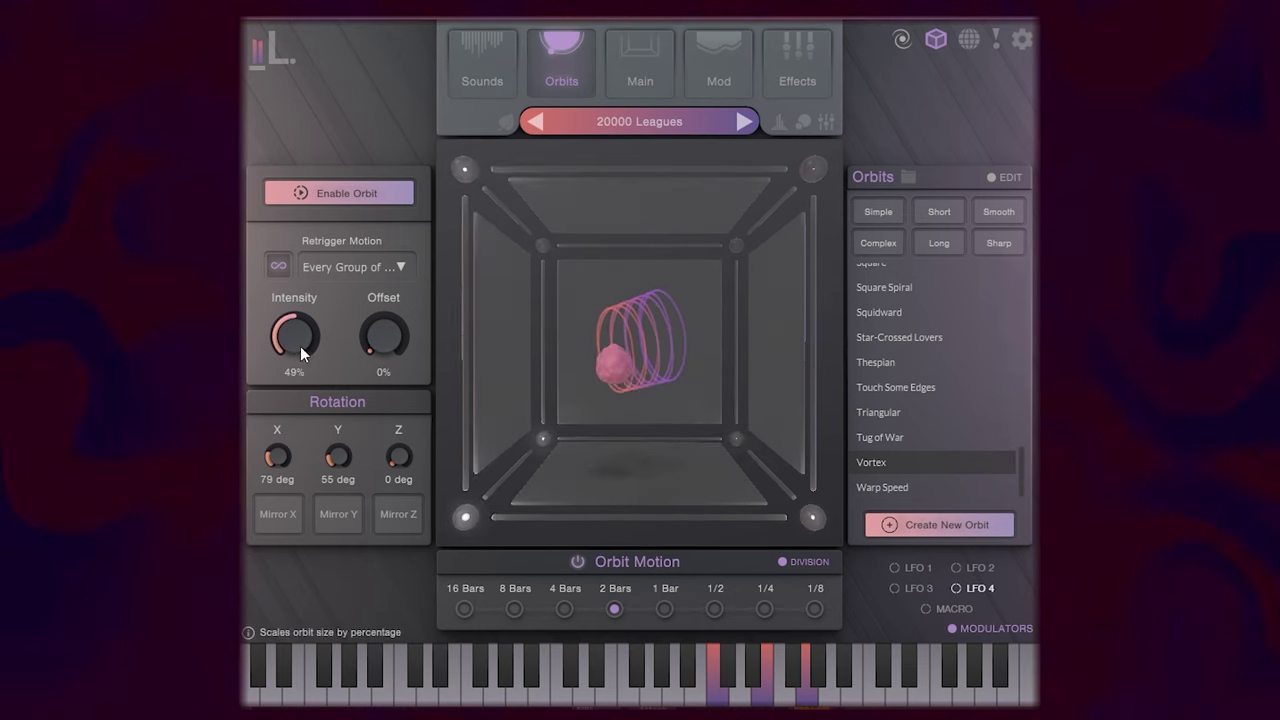
left_click_drag(297, 341, 334, 174)
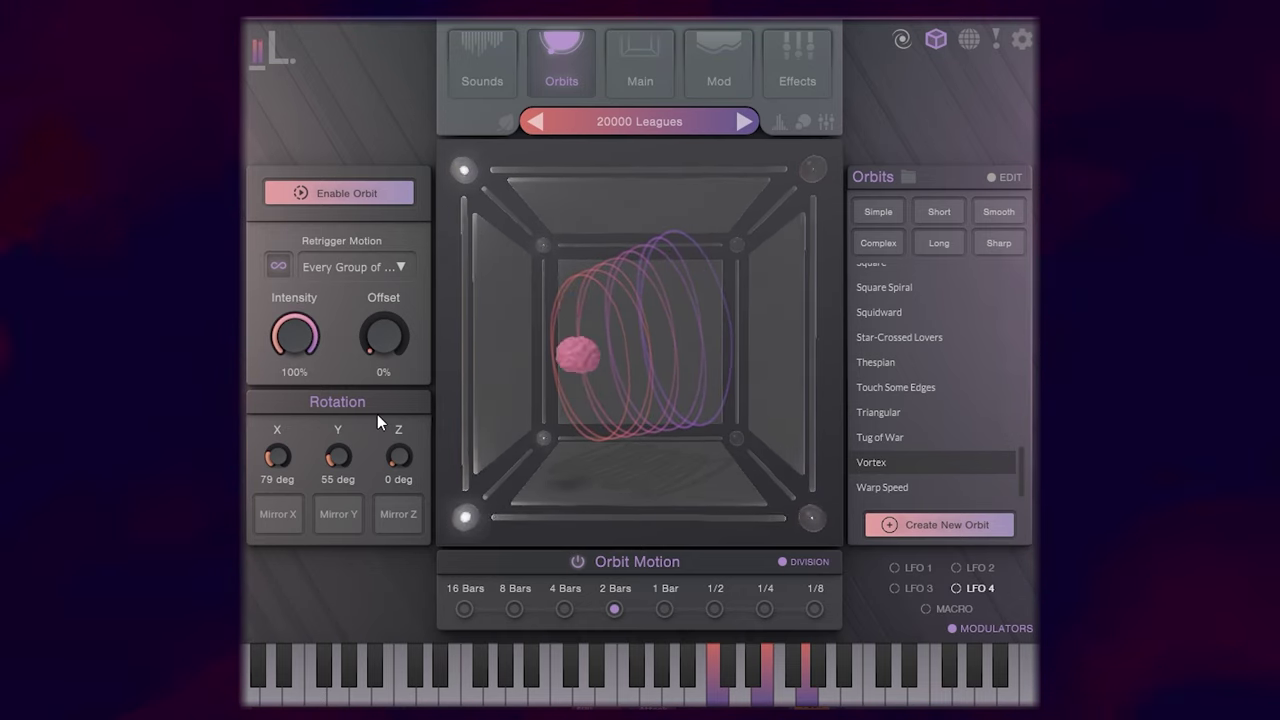
- Build a six-step custom orbit path, changing step 3's transition, then exit stepper mode
left_click(955, 524)
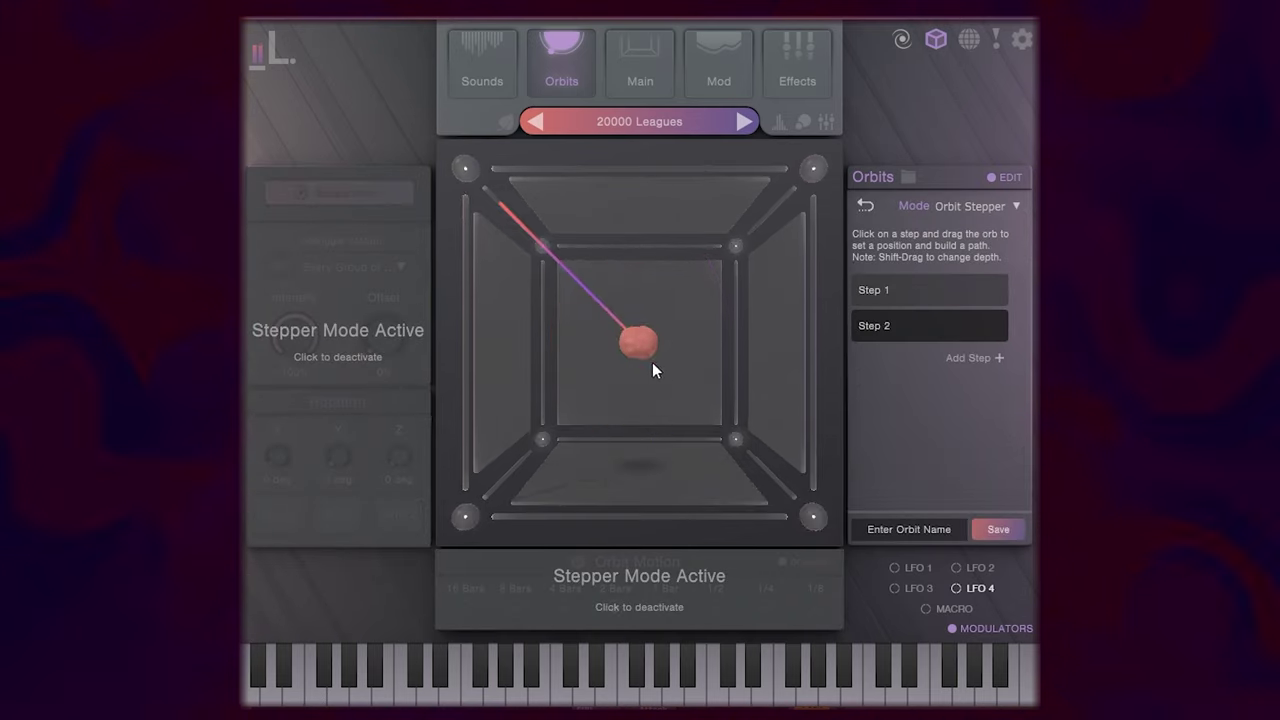
left_click_drag(648, 356, 590, 452)
left_click(973, 357)
left_click(948, 394)
left_click(972, 429)
left_click(957, 362)
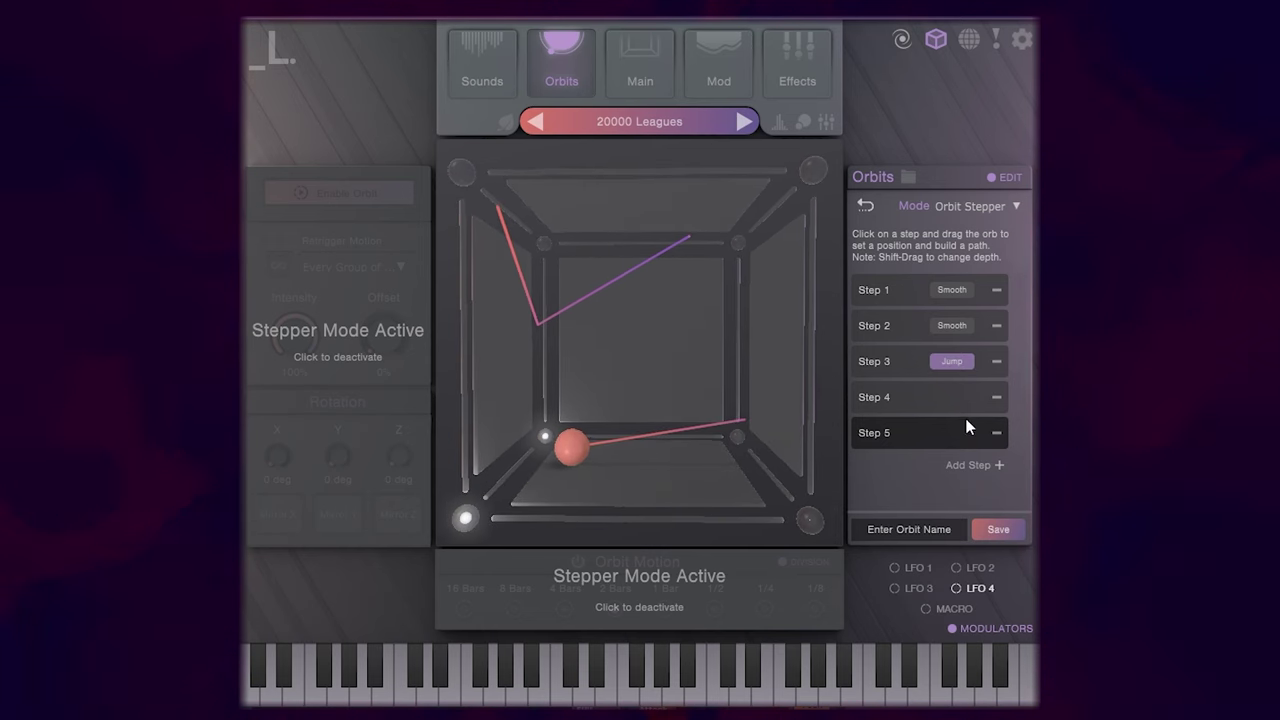
left_click(974, 455)
left_click_drag(574, 445, 731, 252)
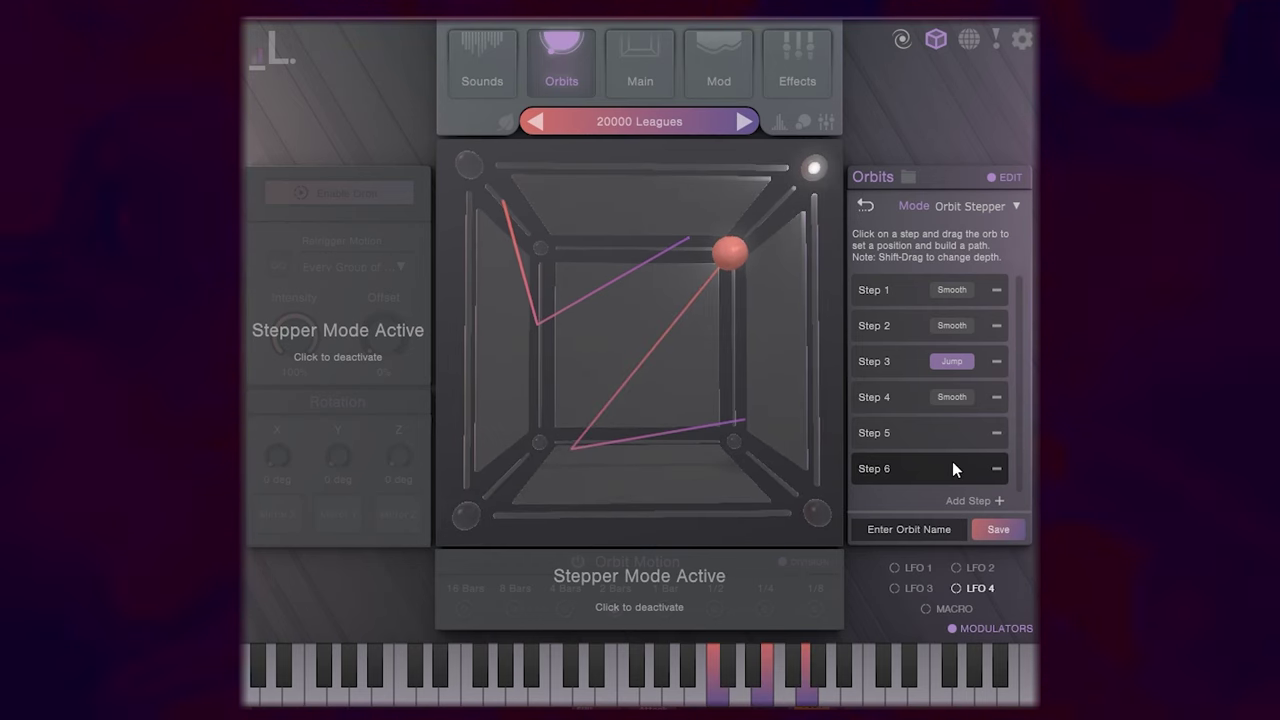
left_click(615, 615)
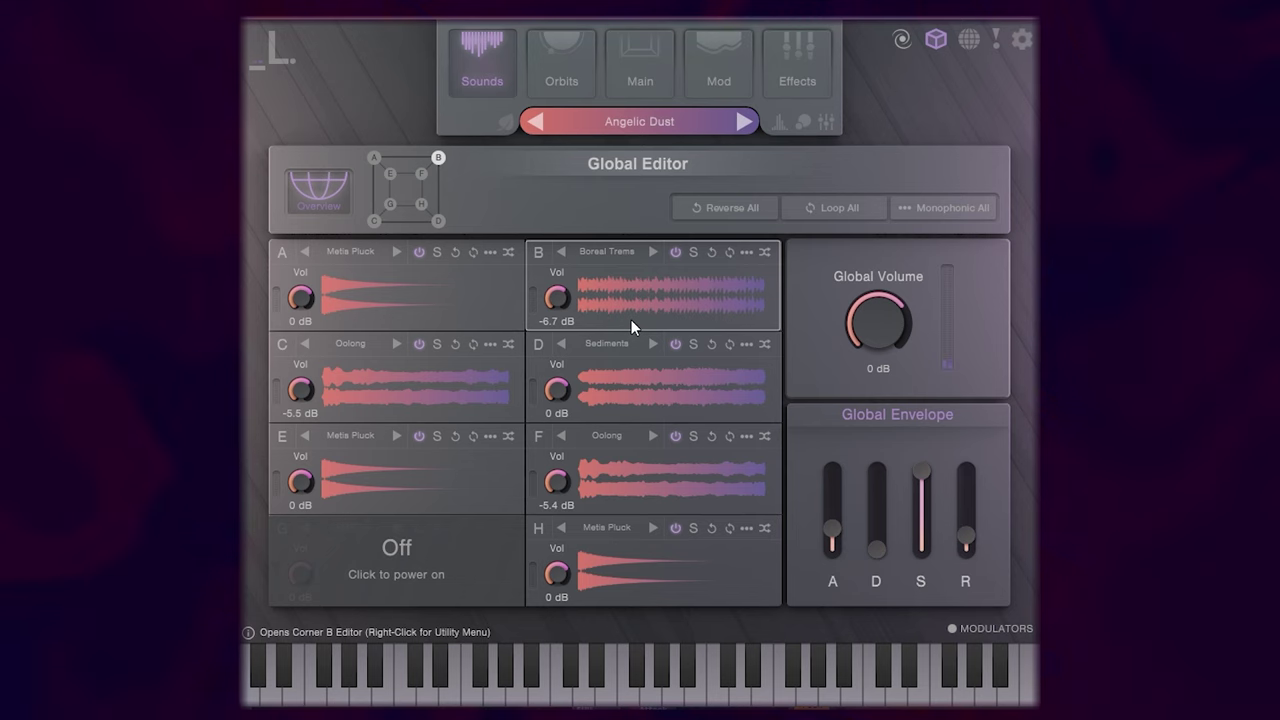
- Power on and solo corner G, then load Zen Waves from the Texture and Lush sounds
left_click(403, 551)
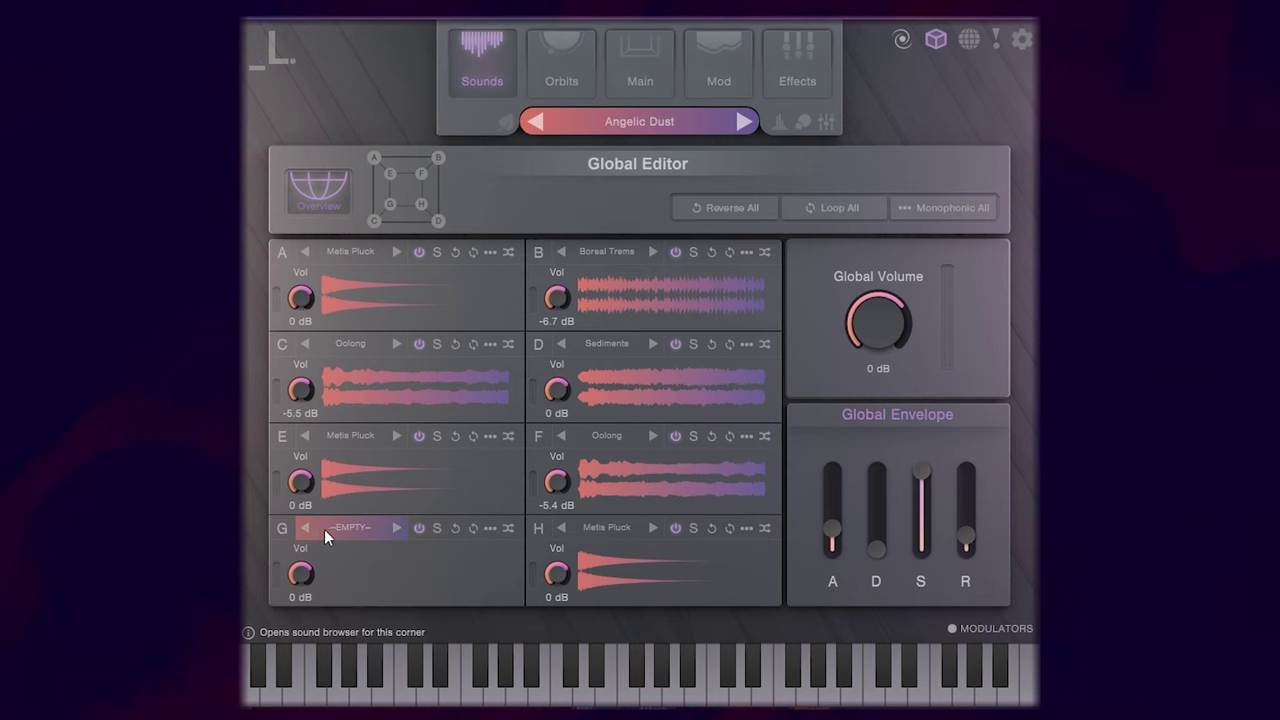
left_click(435, 529)
left_click(357, 531)
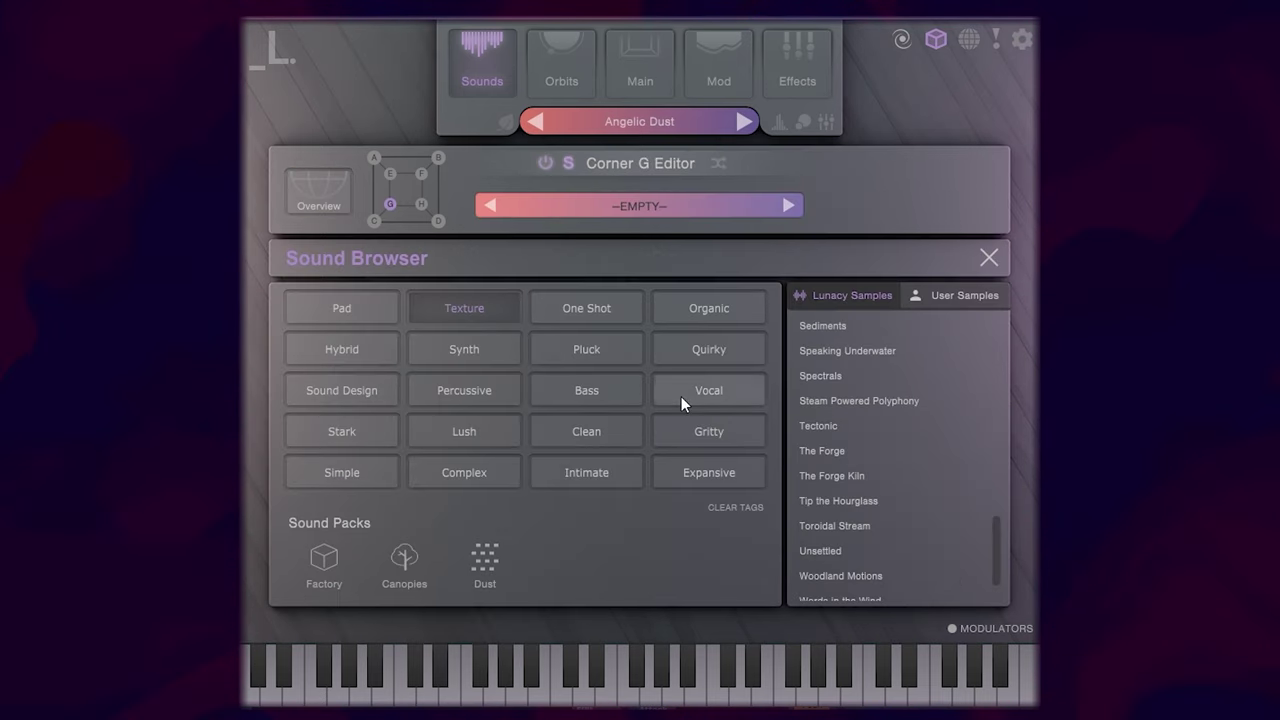
left_click(479, 428)
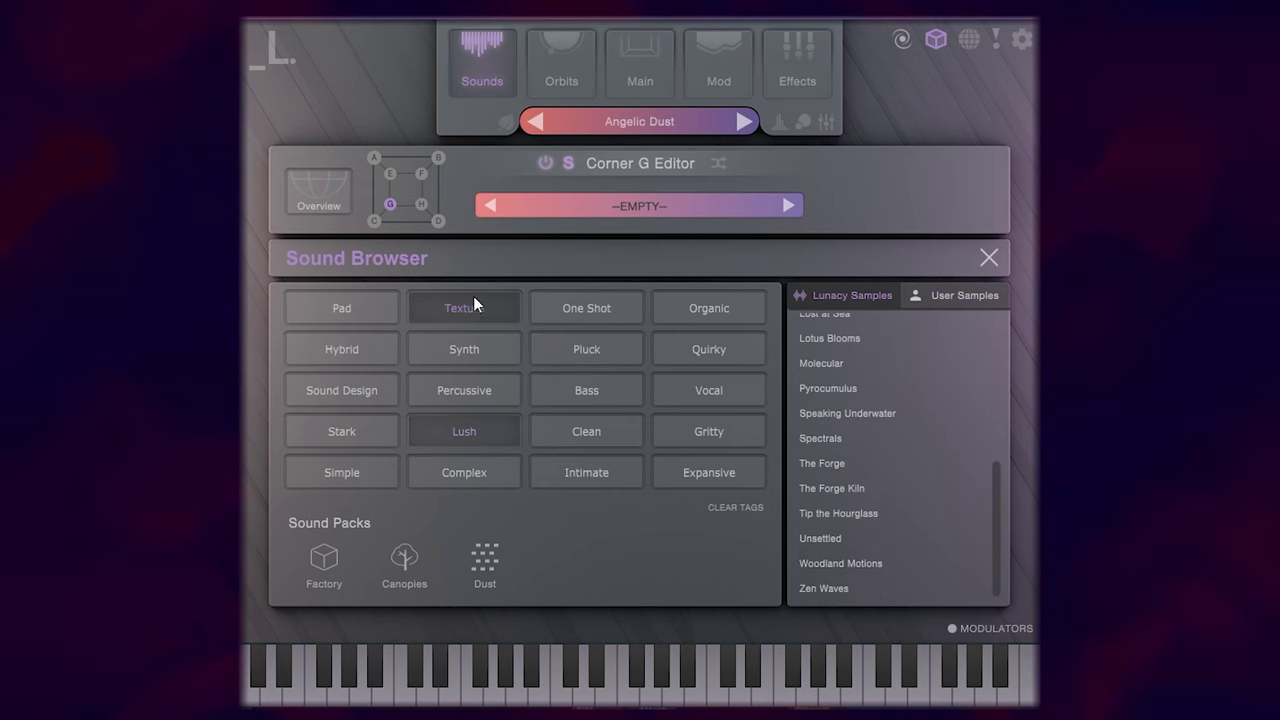
left_click(864, 487)
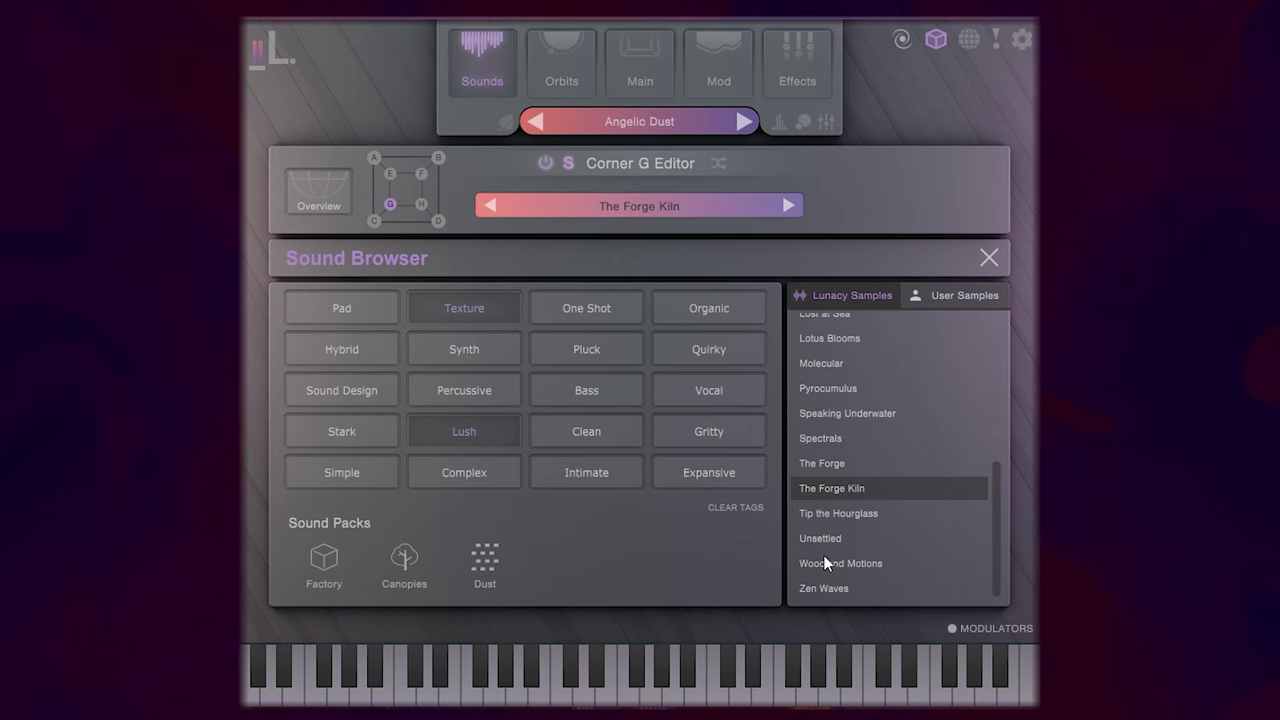
left_click(821, 590)
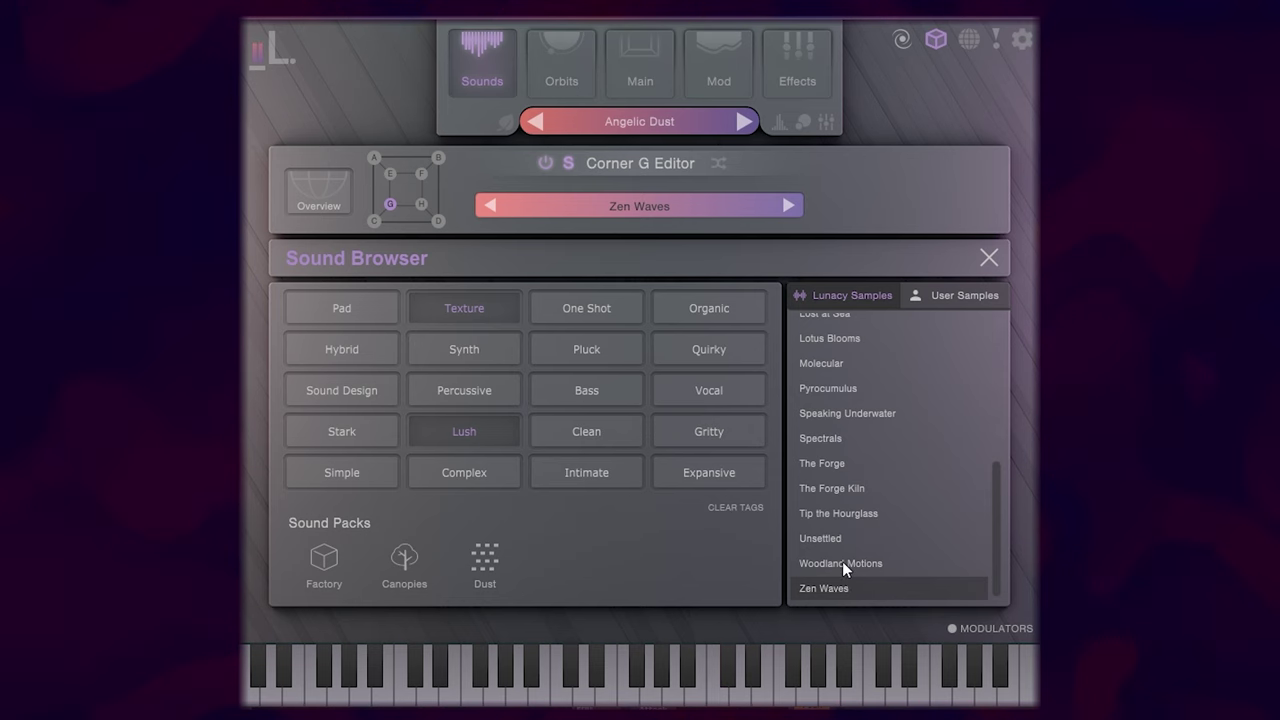
- Low-pass corner G at 227 Hz, set it to -1.7 dB, and enable its envelope with longer attack
left_click(317, 190)
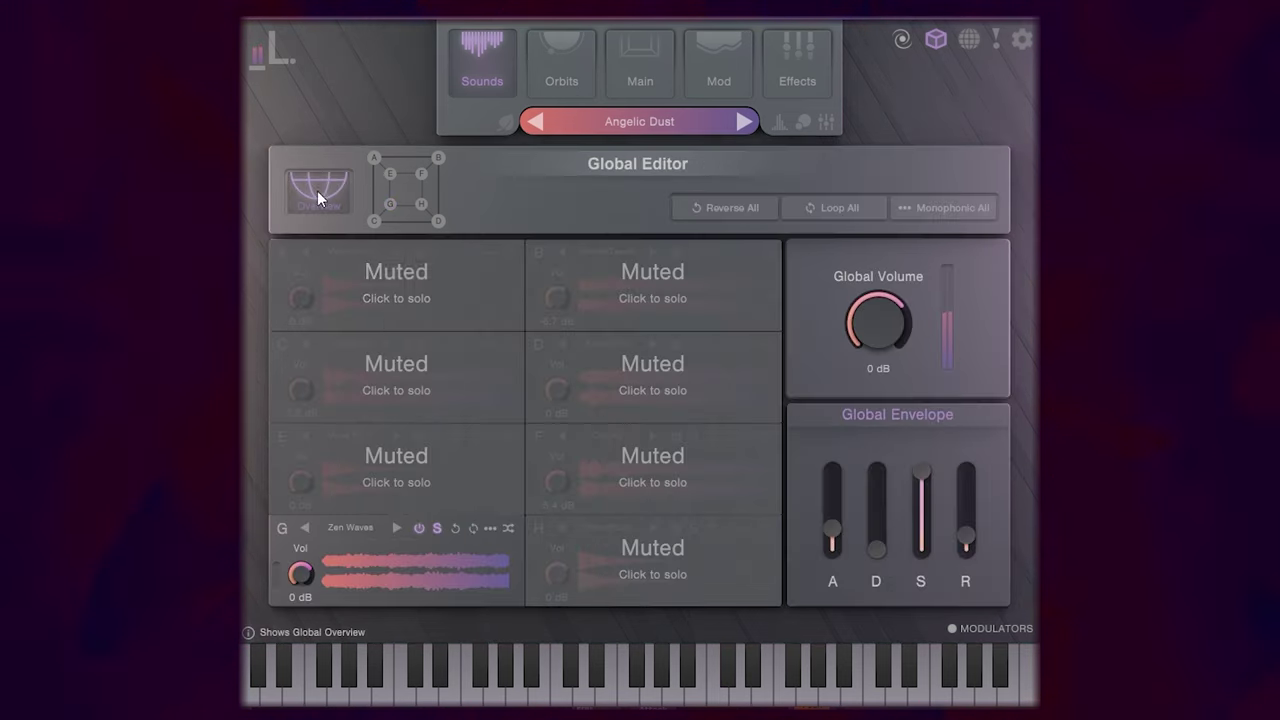
left_click(357, 530)
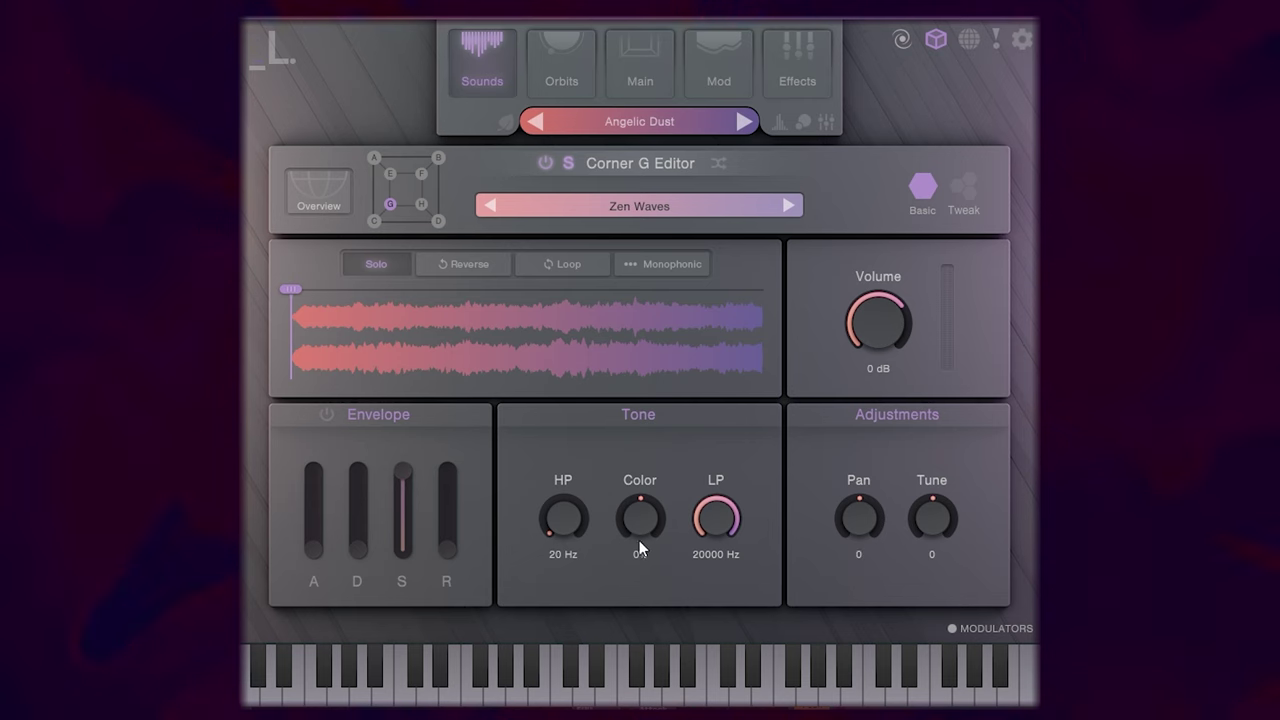
left_click_drag(725, 515, 726, 518)
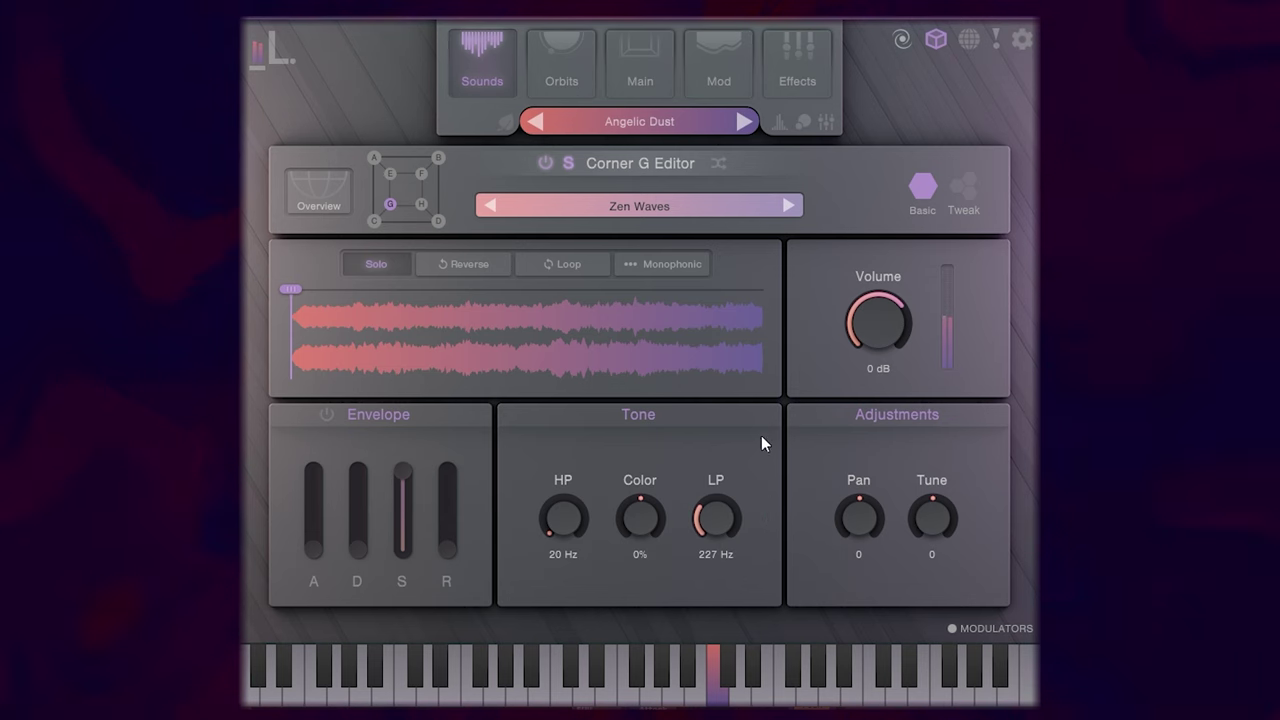
left_click(326, 414)
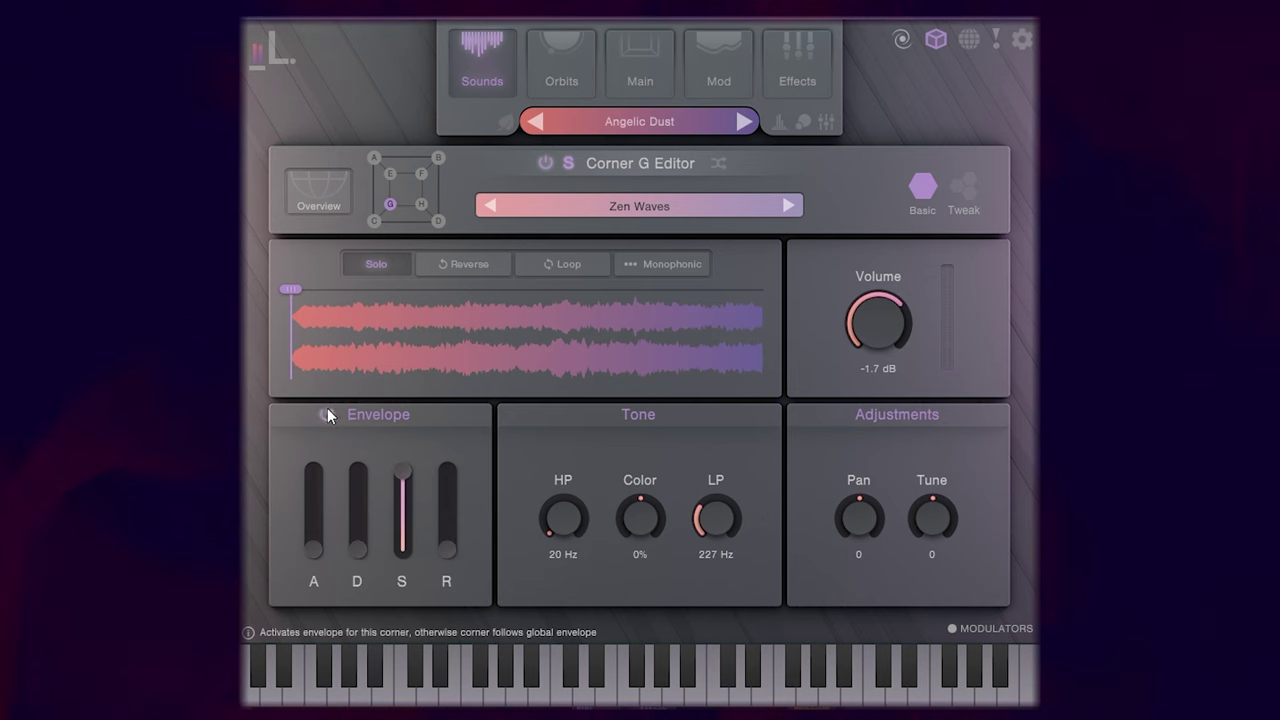
left_click_drag(323, 528, 324, 517)
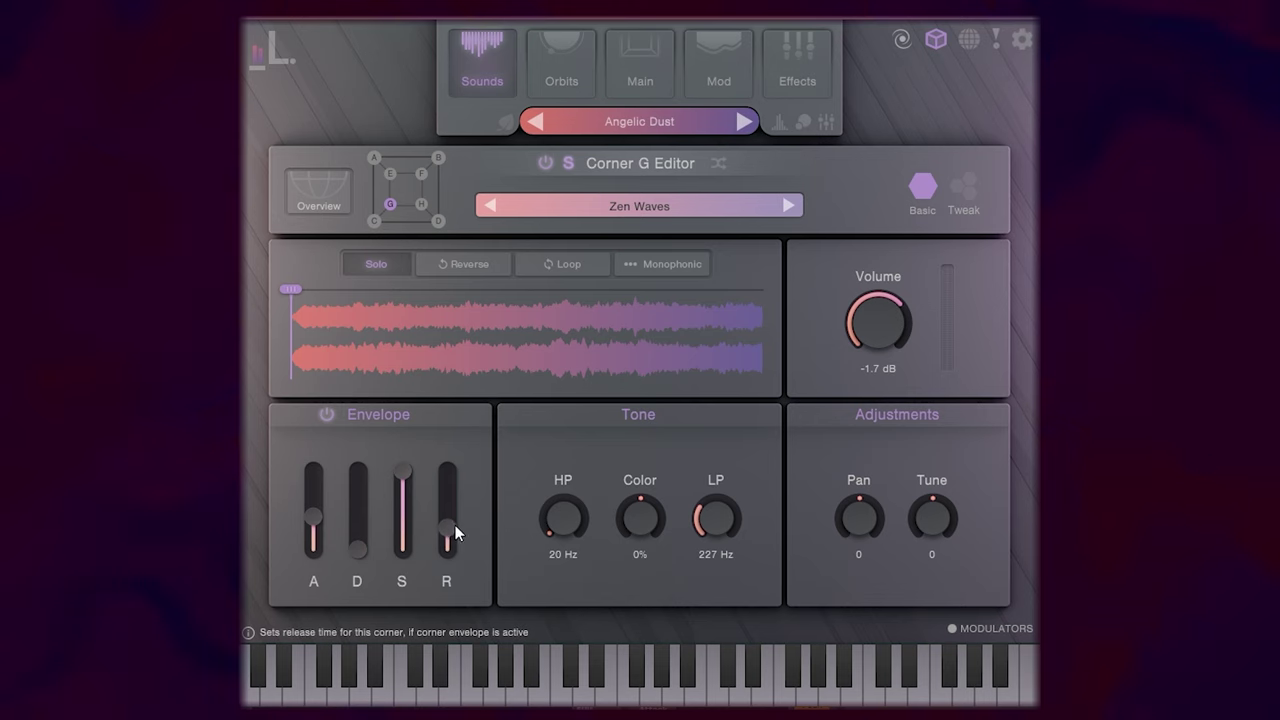
- Switch corner G off and back on, then swap corner A's Metis Pluck for Karmonic Taps
left_click(344, 192)
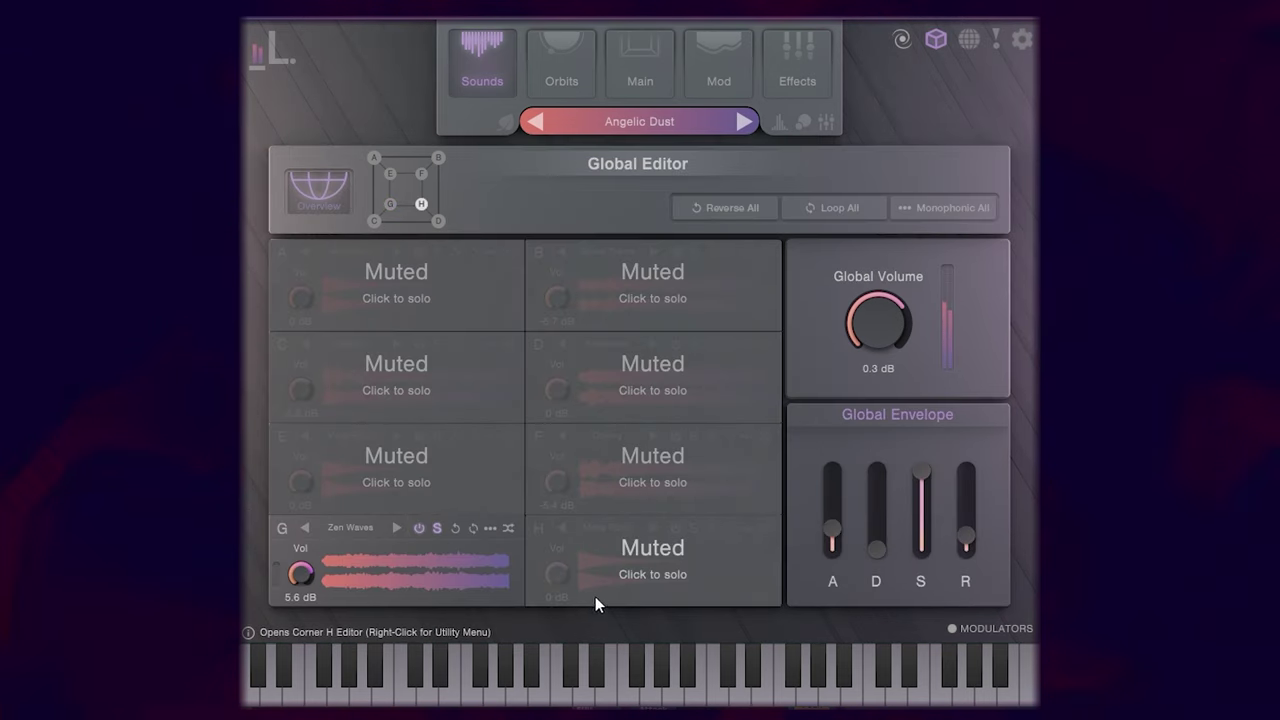
left_click(419, 528)
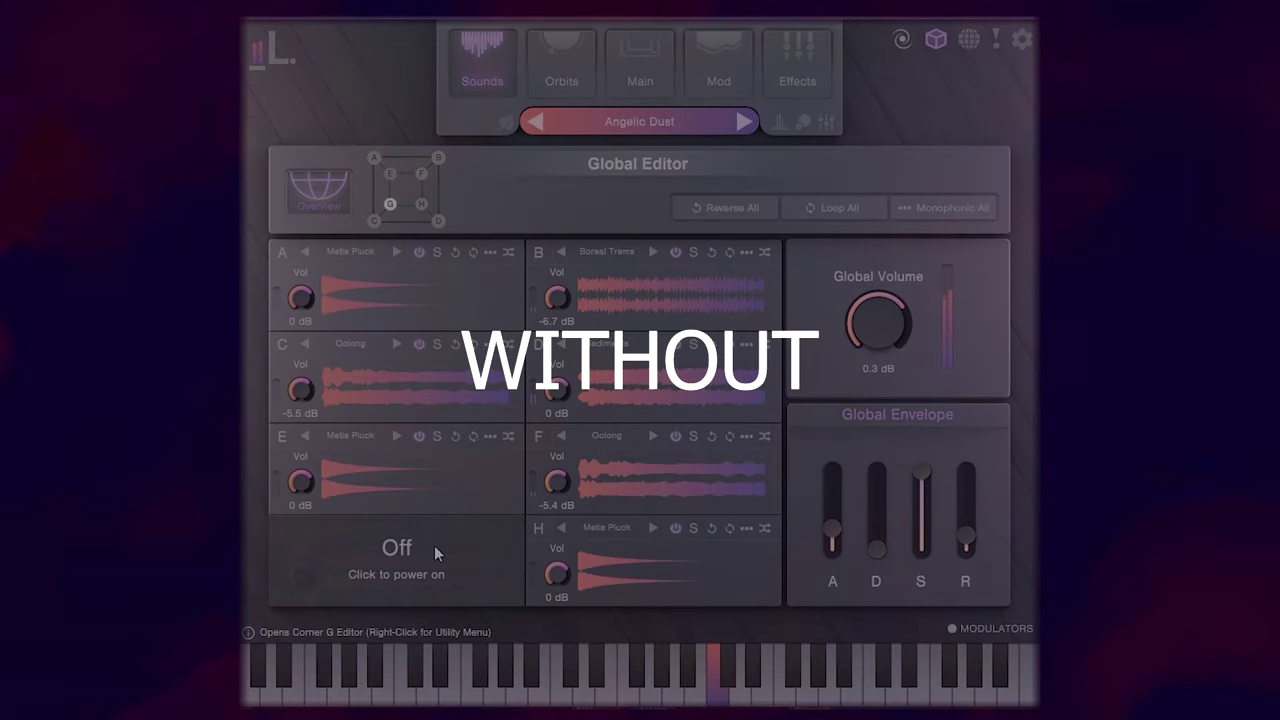
left_click(430, 545)
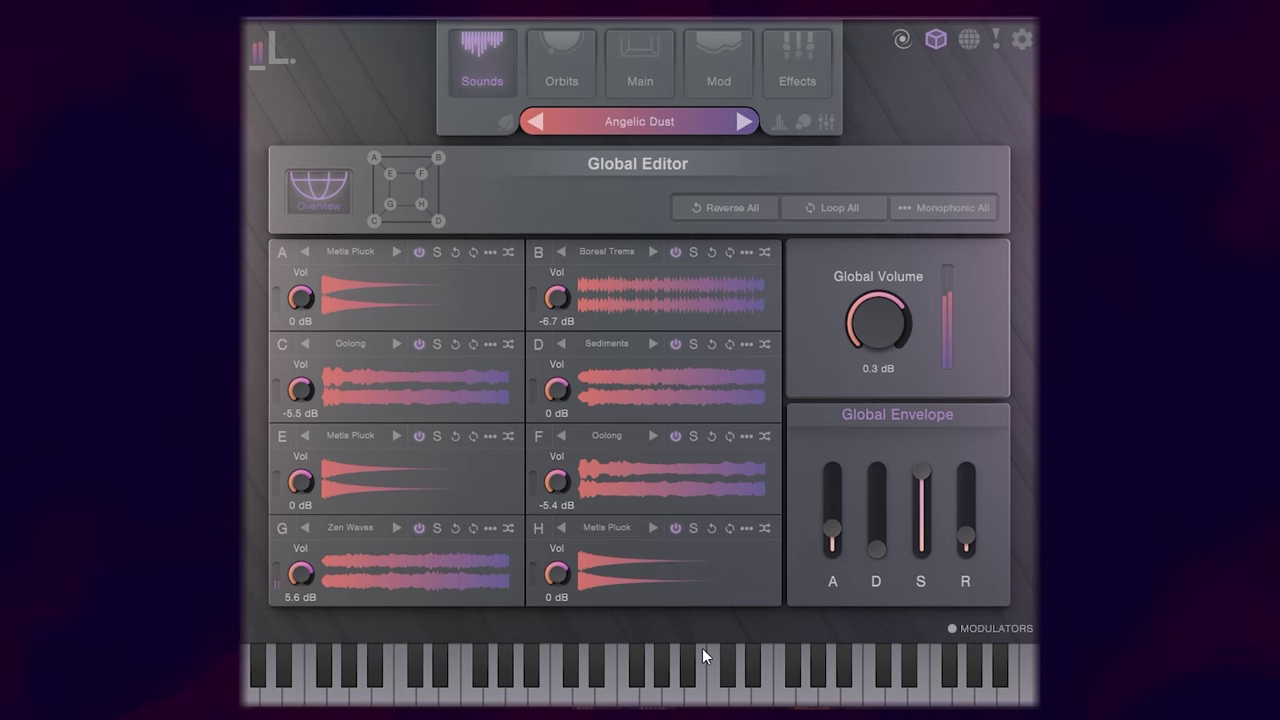
left_click(379, 255)
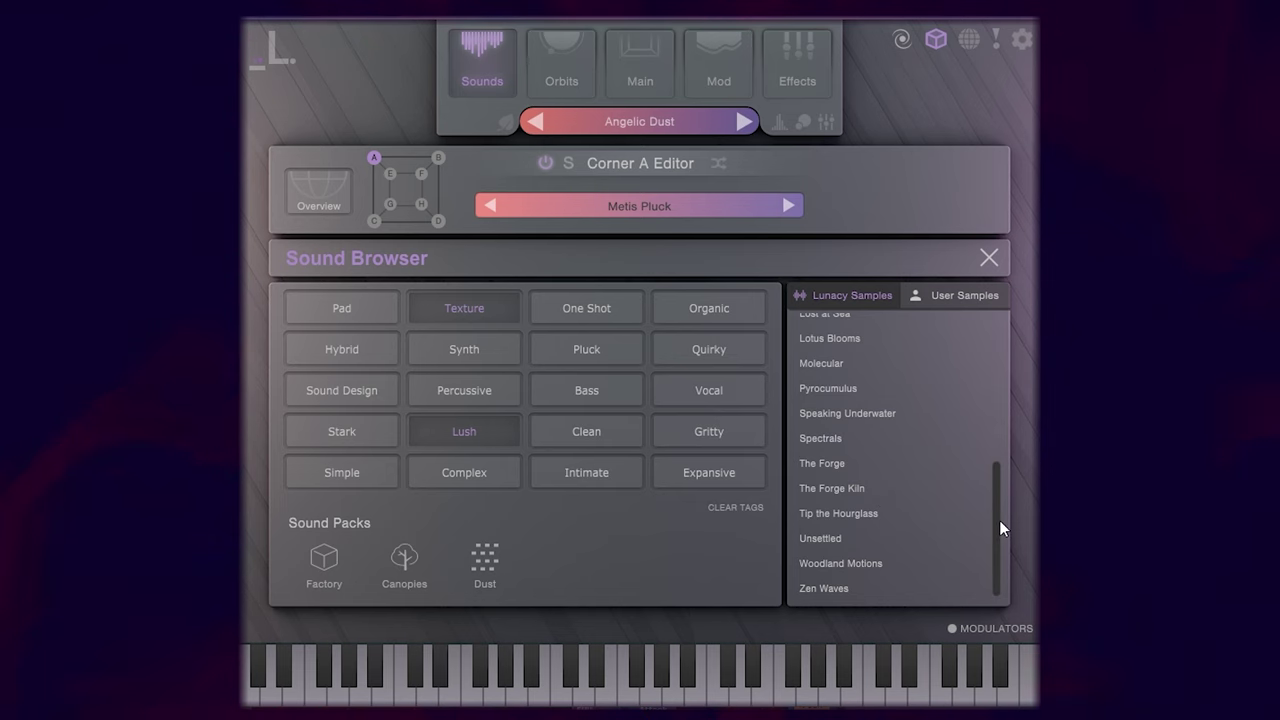
left_click_drag(999, 520, 999, 410)
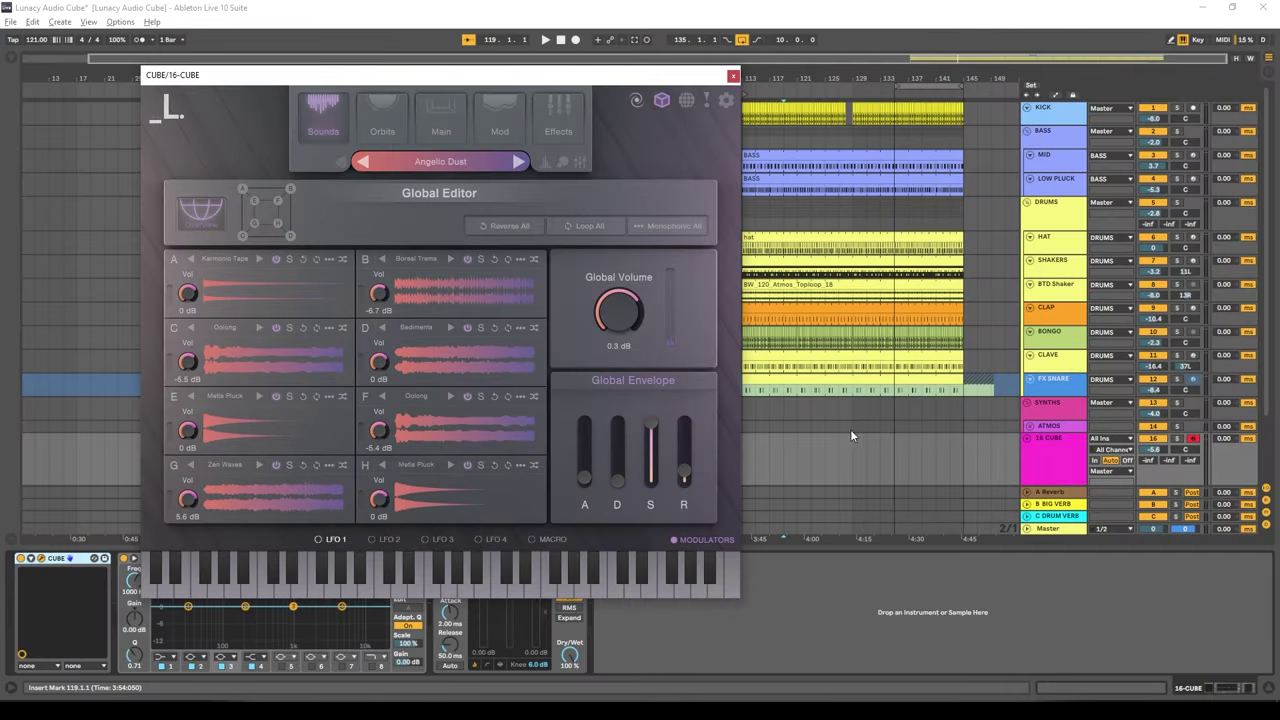
- Record a short clip, 16-CUBE 2, on the 16 CUBE track and select it
left_click(733, 78)
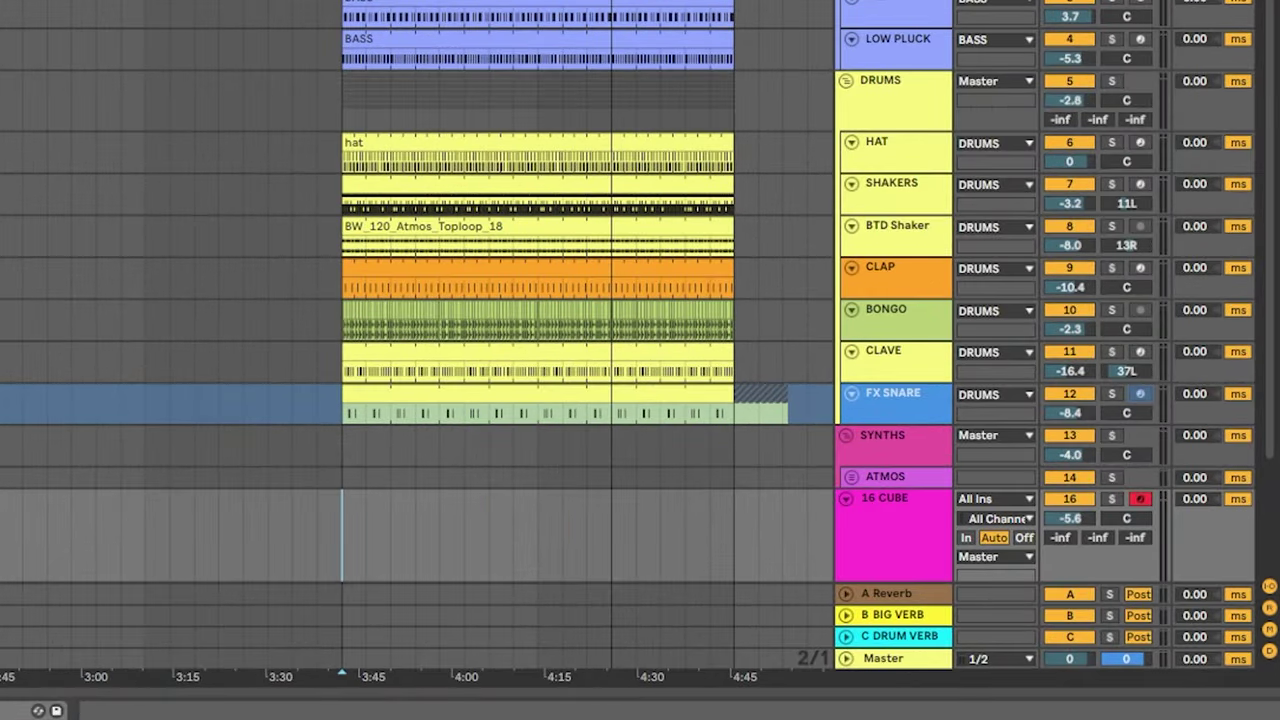
key("F9")
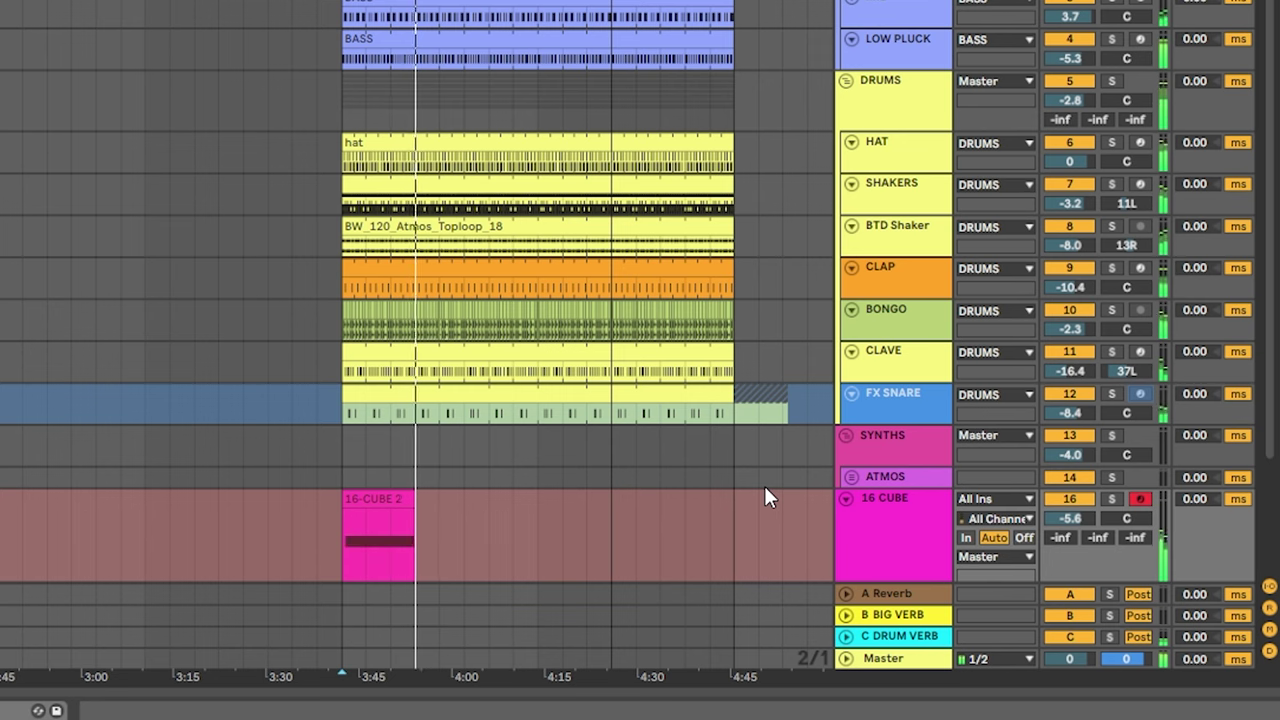
key("space")
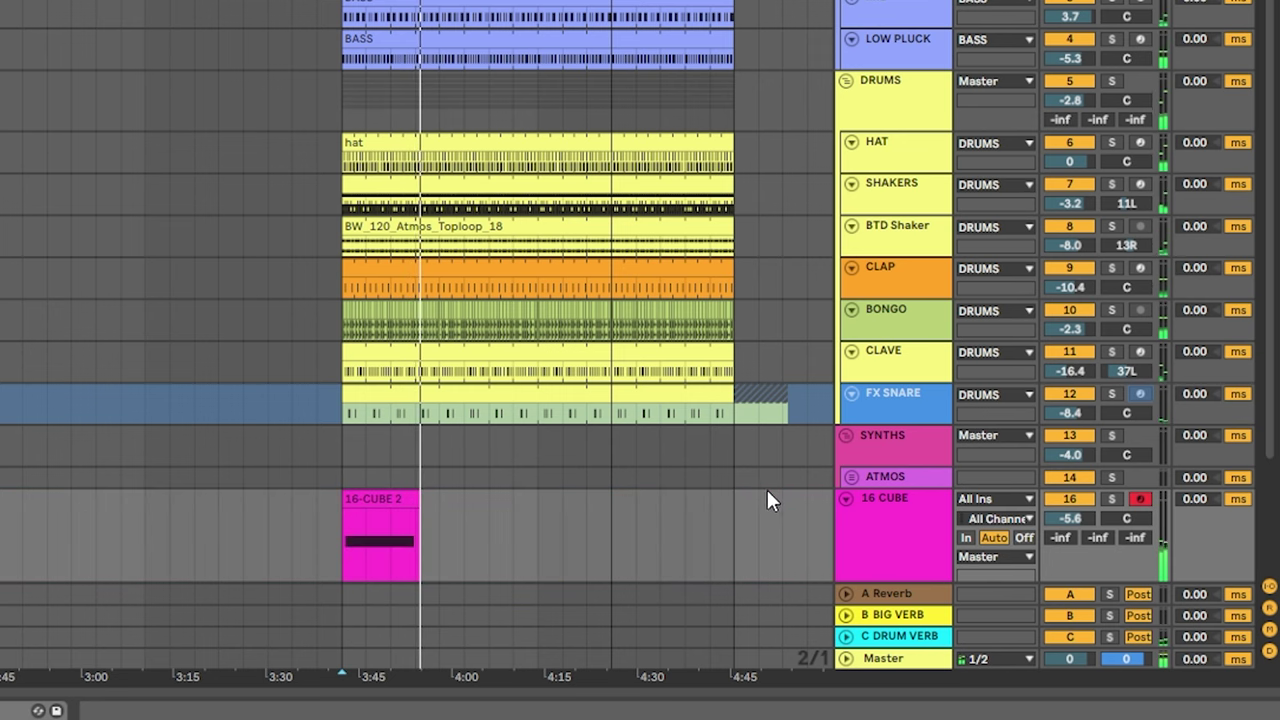
left_click(379, 494)
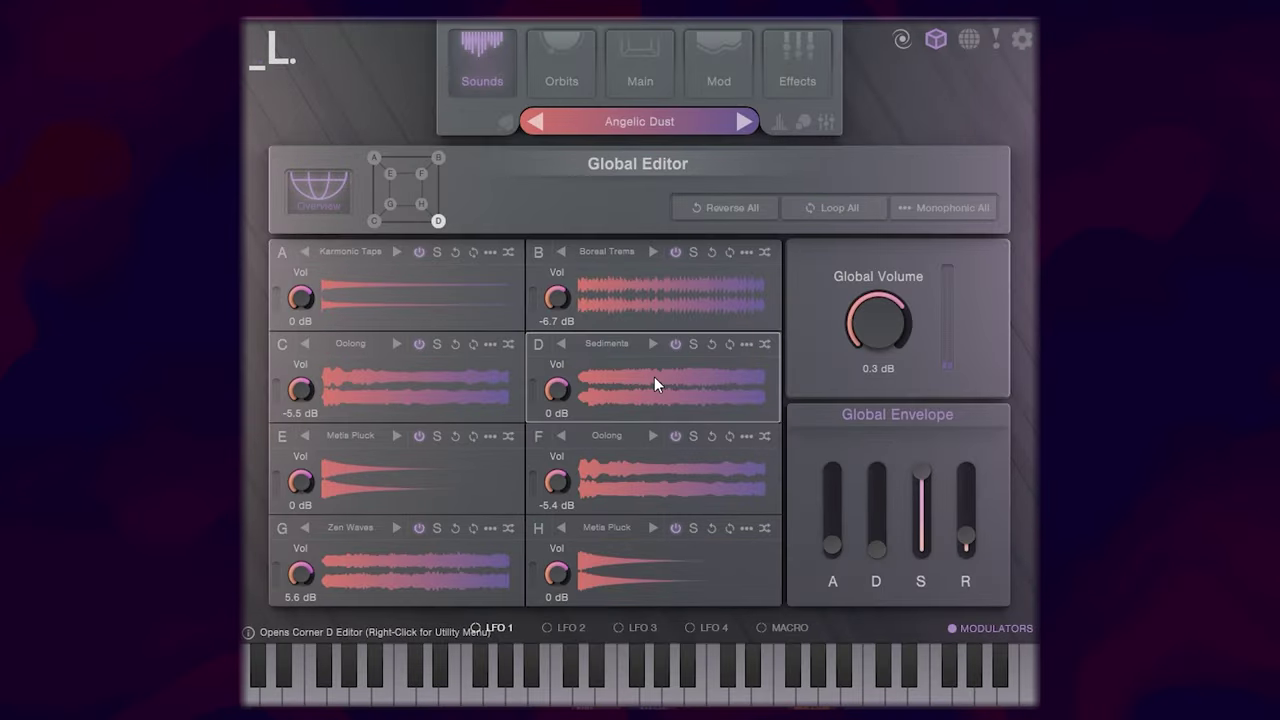
- On the Main page, bring the global filter cutoff down to 591 Hz and hide the modulators list
left_click(640, 58)
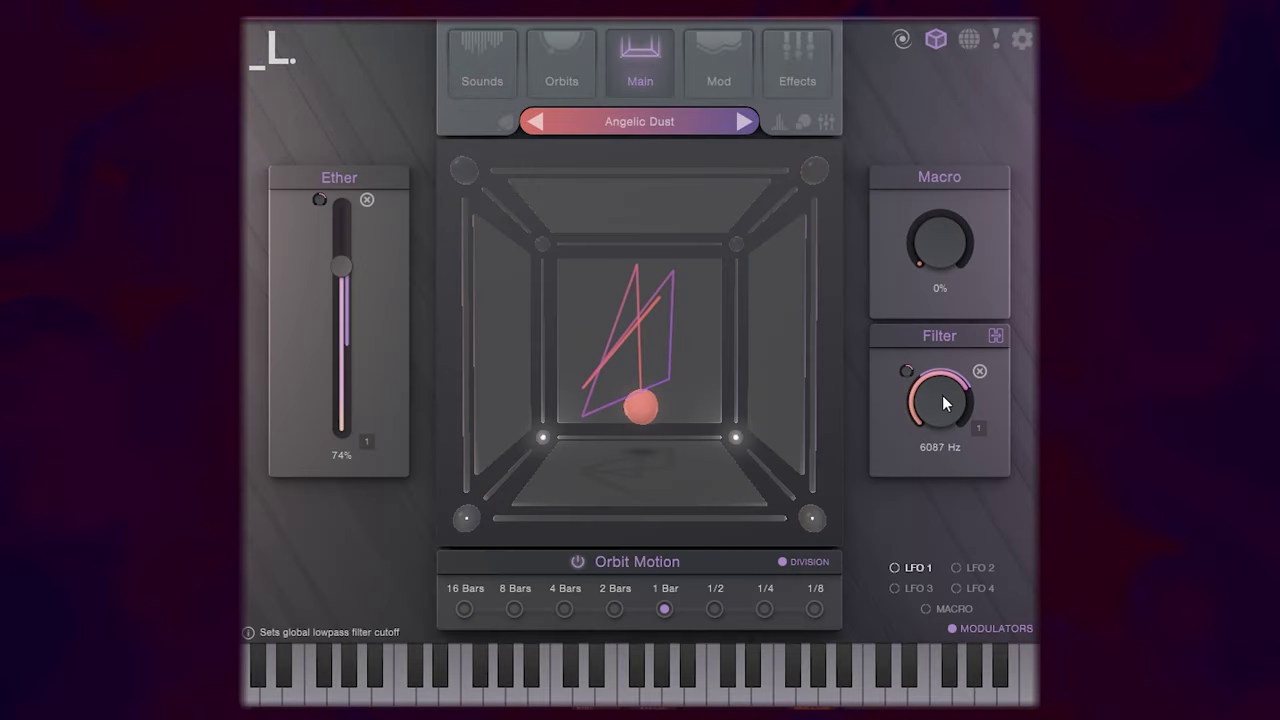
left_click_drag(938, 413, 938, 450)
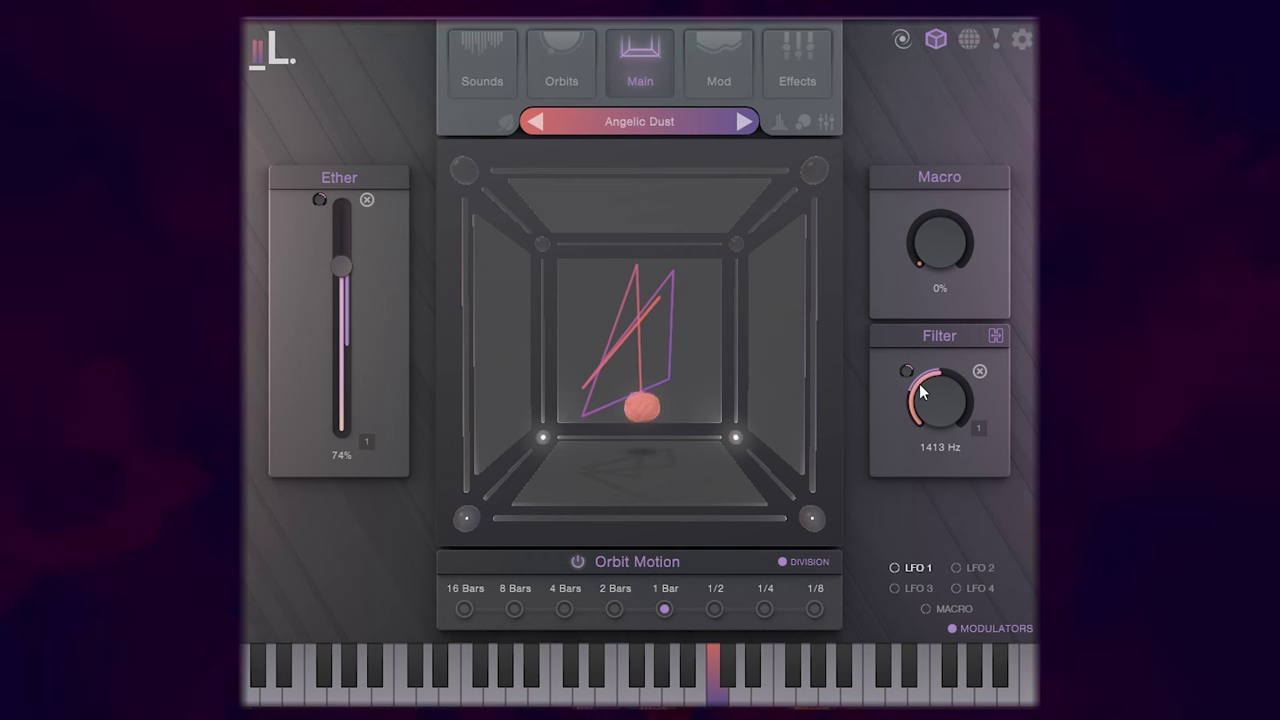
left_click_drag(927, 404, 927, 412)
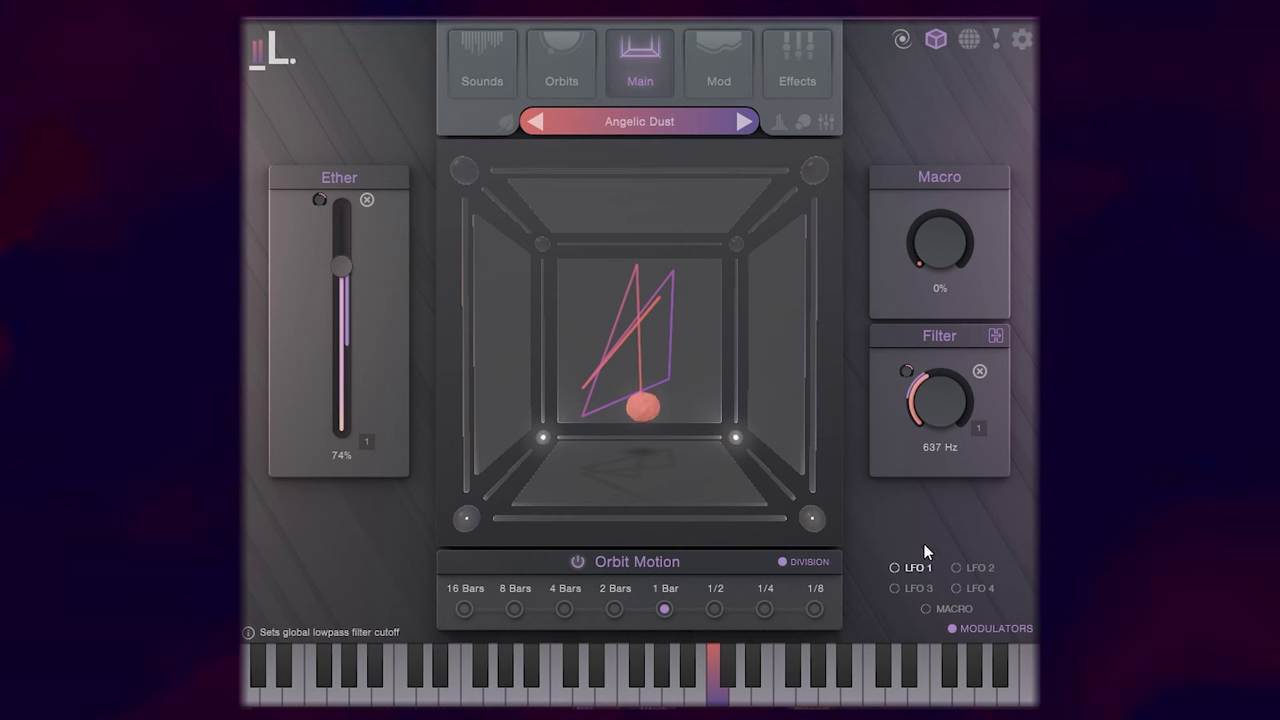
left_click(950, 627)
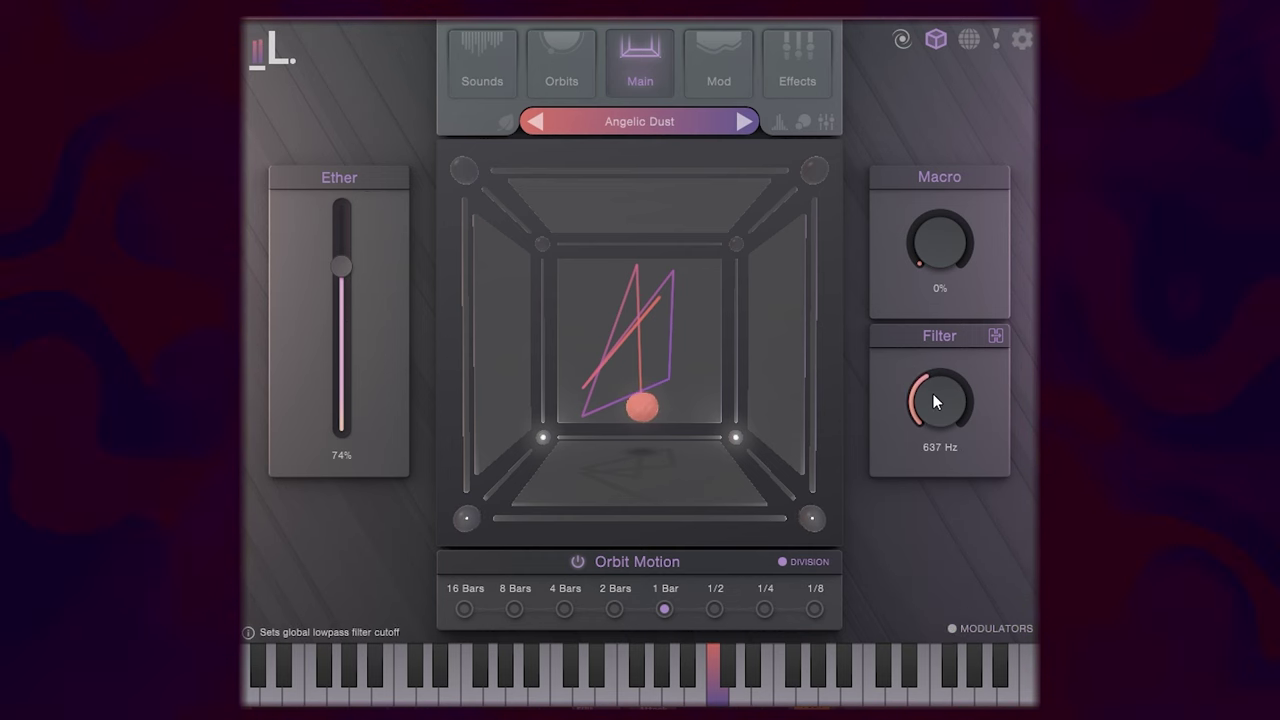
left_click_drag(932, 392, 934, 389)
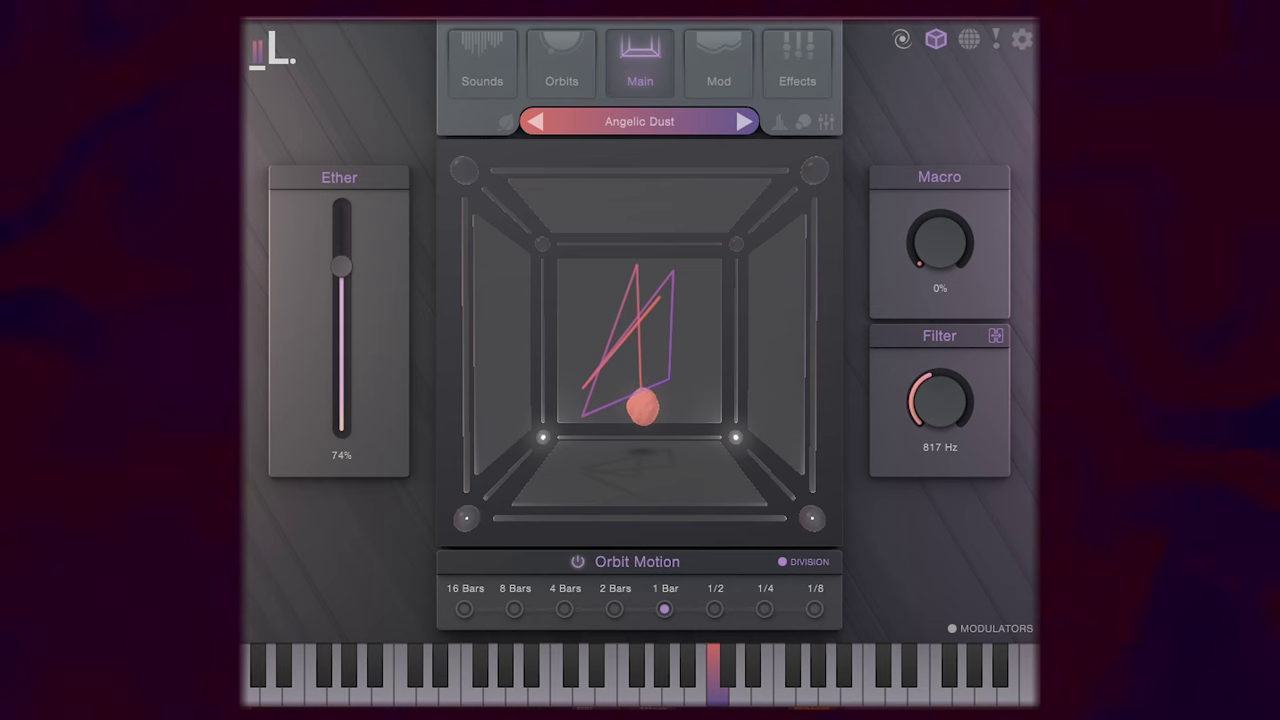
left_click_drag(931, 393, 930, 394)
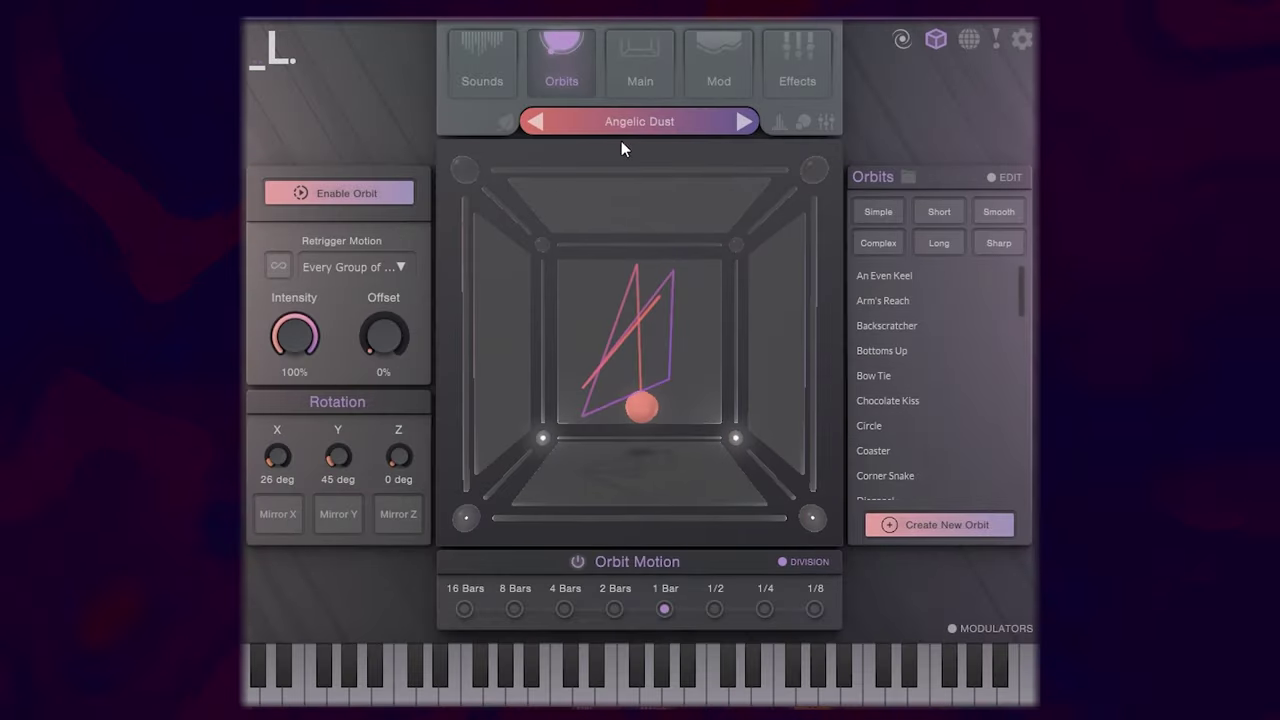
- Enable orbit motion, tilt X, reset Y rotation to 0 deg, and pick the Hungry Boi path
left_click(362, 198)
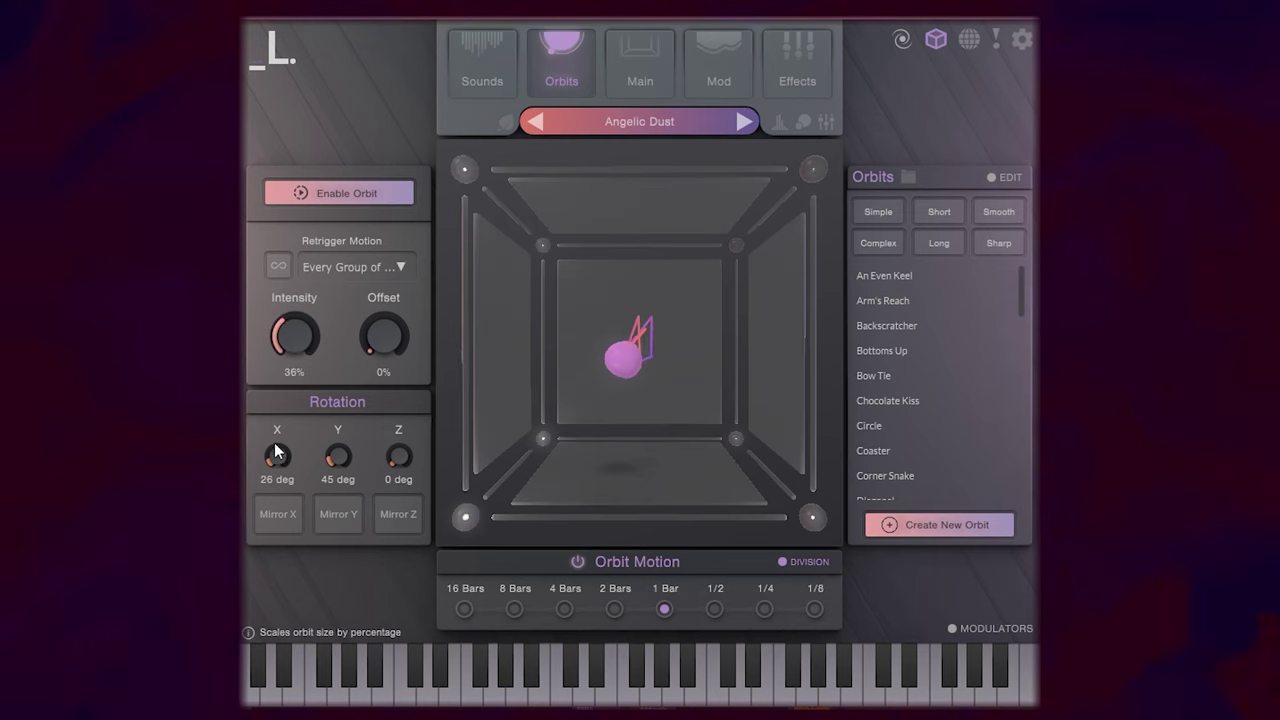
left_click_drag(291, 343, 333, 268)
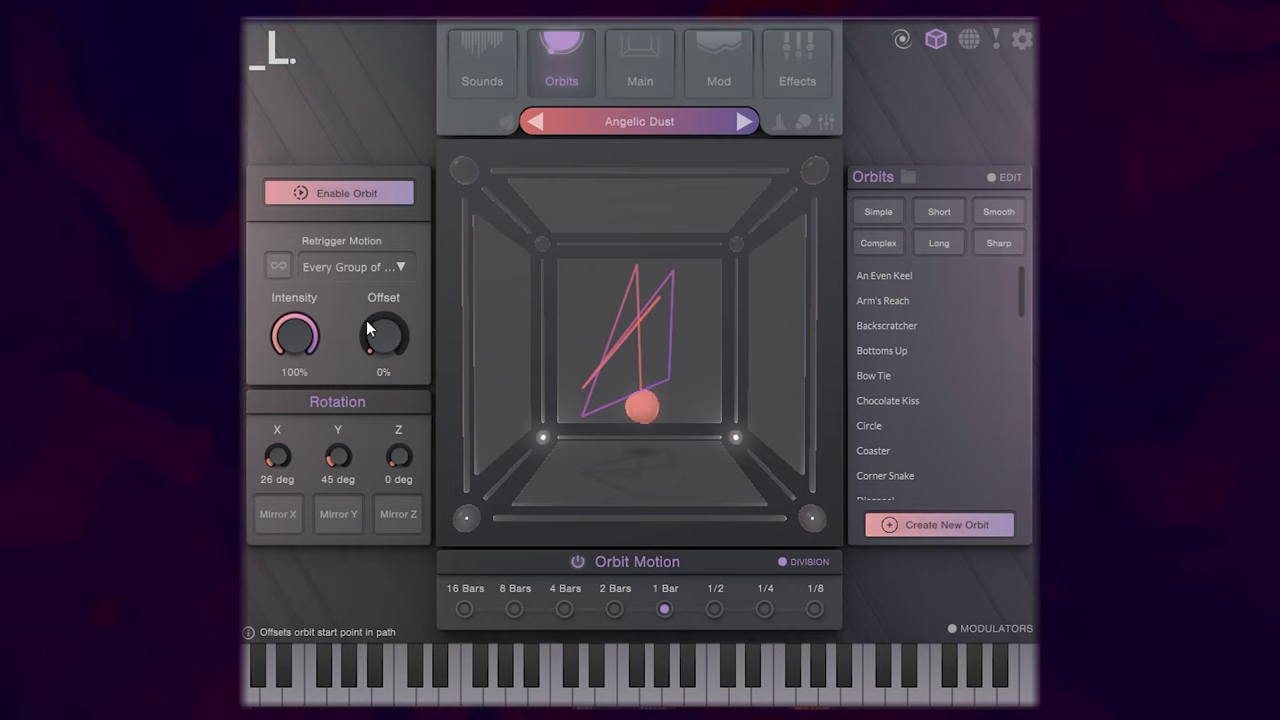
left_click_drag(285, 446, 413, 401)
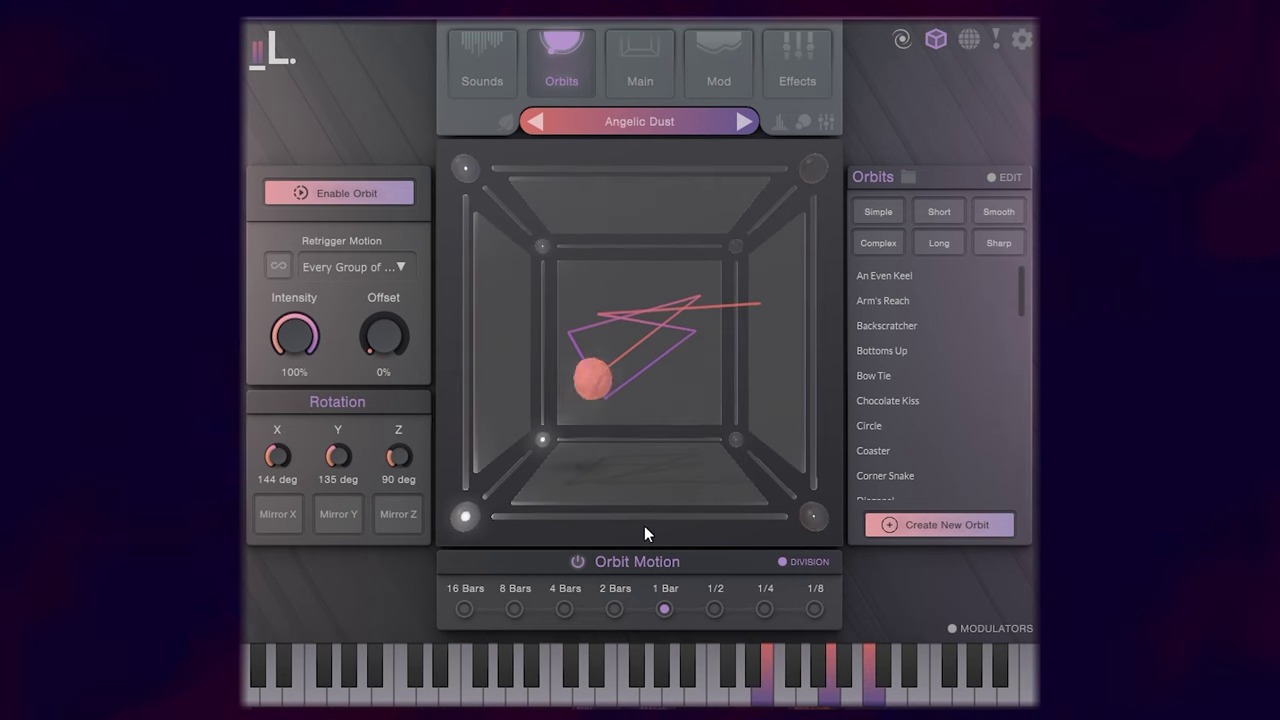
left_click(884, 401)
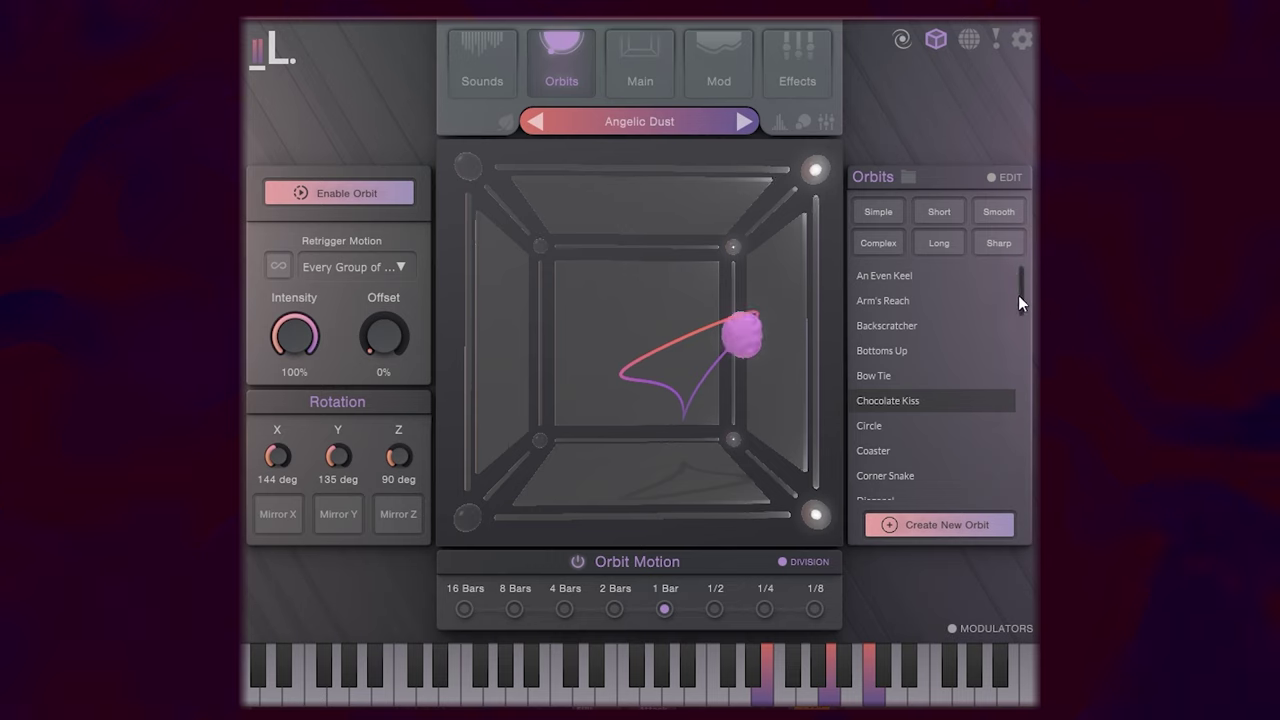
left_click_drag(1018, 294, 1020, 340)
double_click(346, 450)
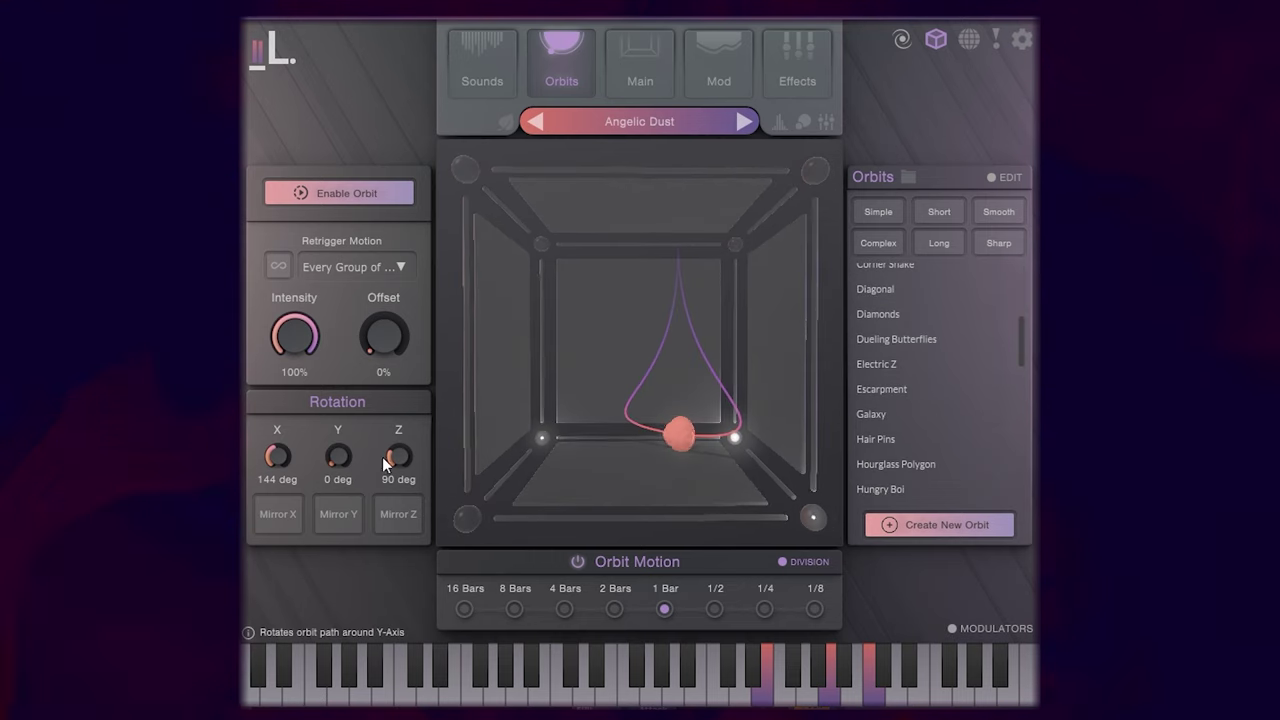
left_click(929, 461)
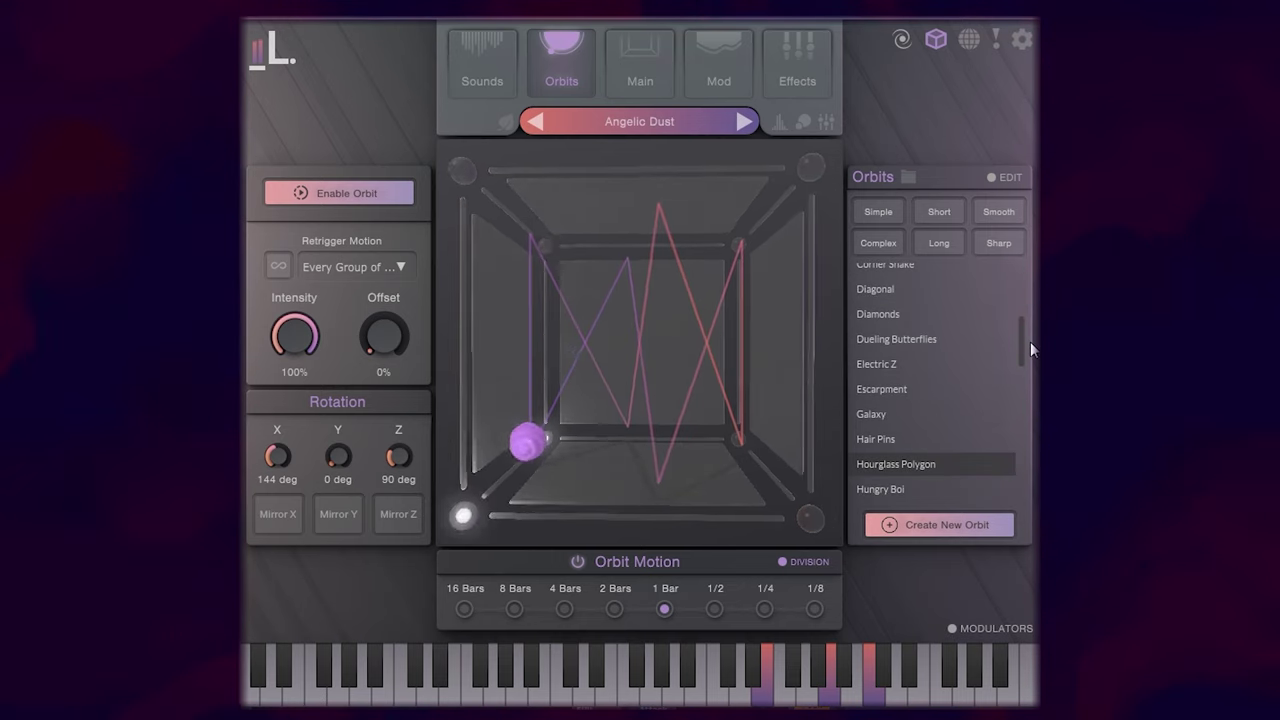
left_click(888, 493)
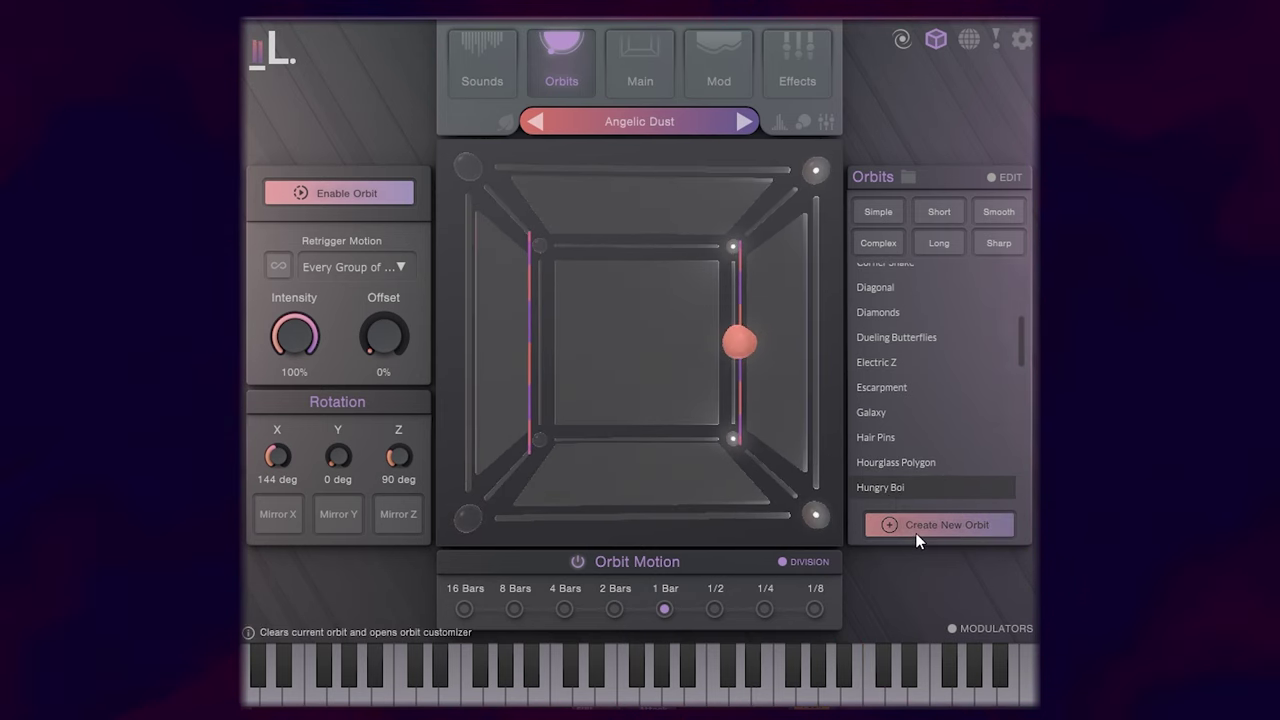
- Load the Binary Celestial preset from the presets list
left_click(740, 123)
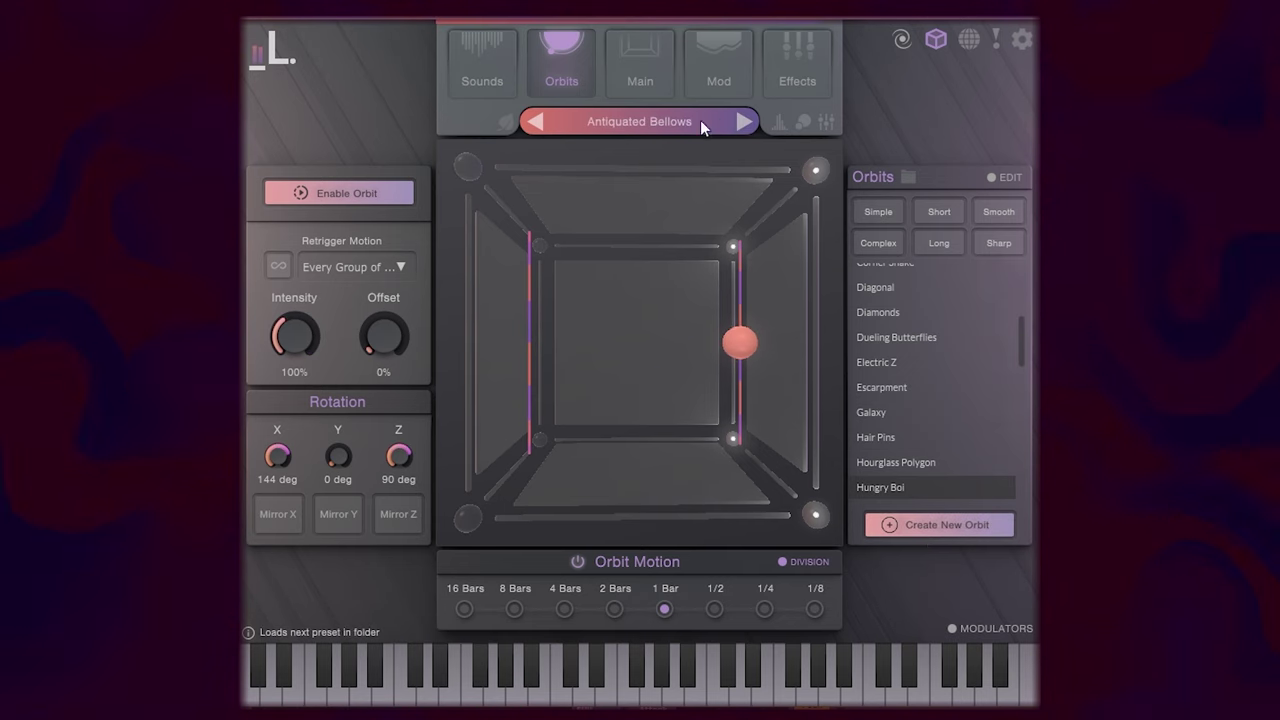
left_click(590, 121)
scroll(524, 540, "down", 3)
left_click(524, 611)
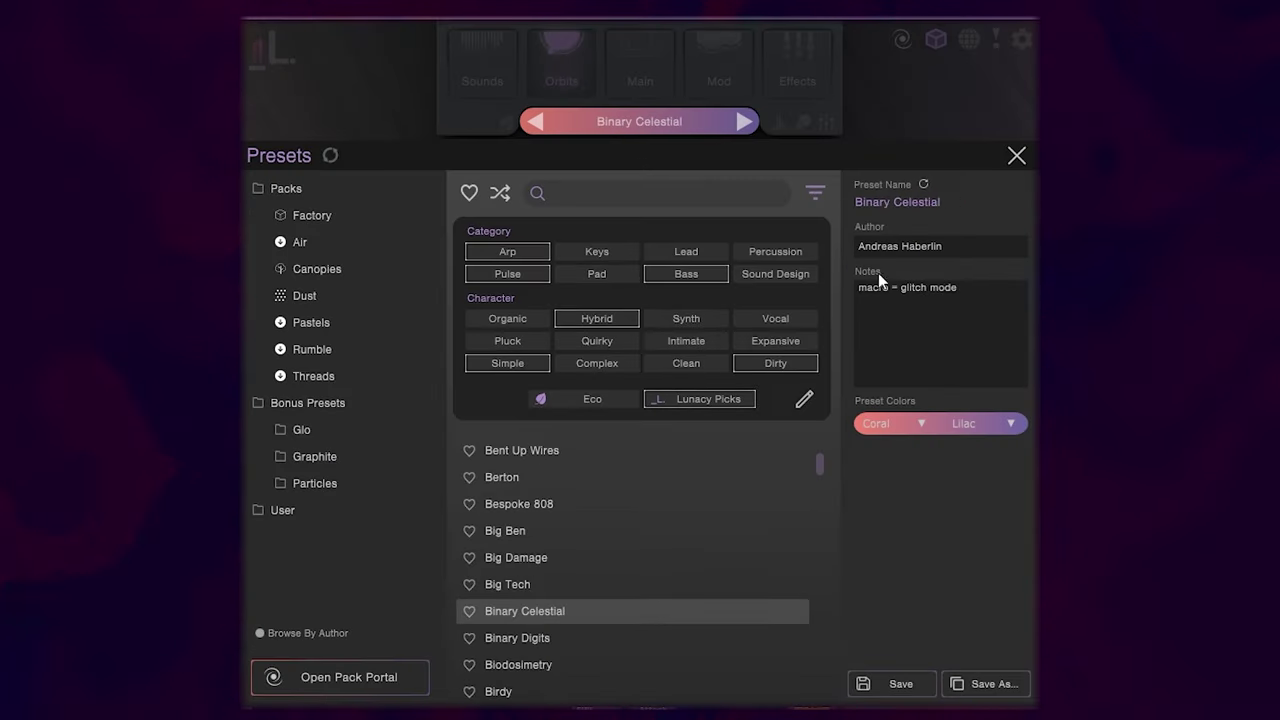
left_click(1015, 156)
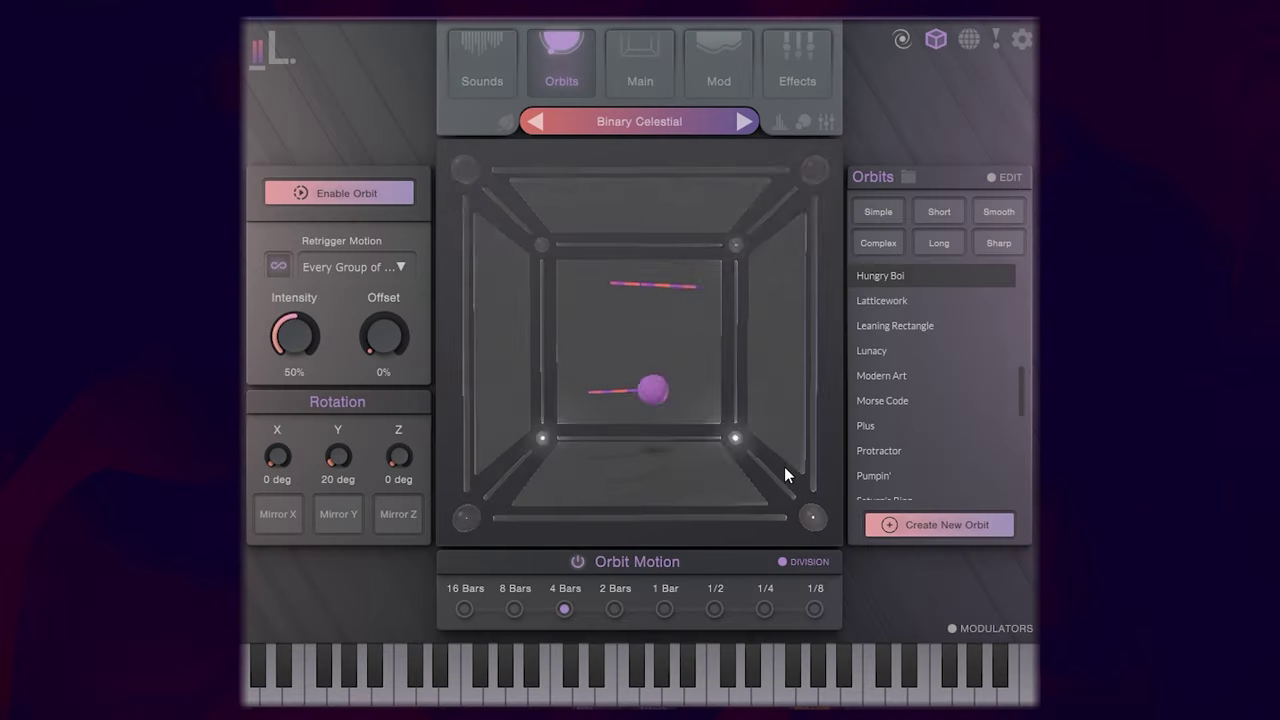
- Build a six-step custom zigzag orbit and exit stepper mode
left_click(949, 523)
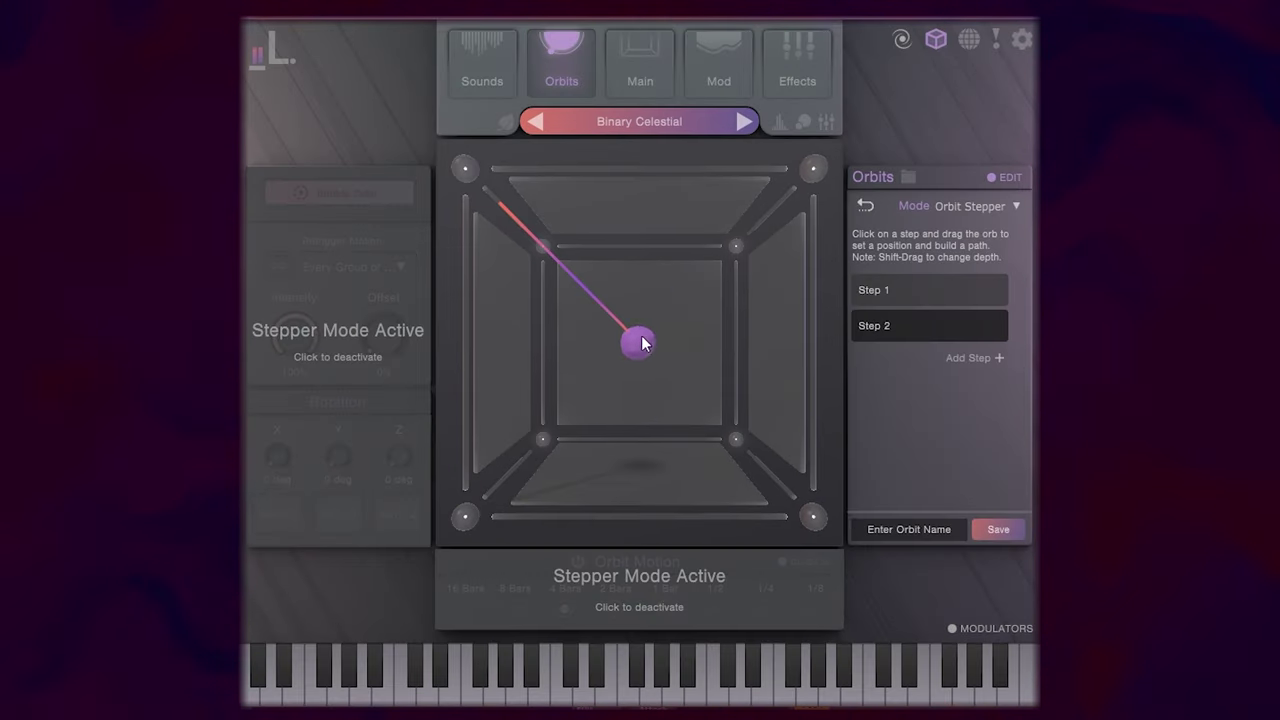
left_click_drag(640, 338, 634, 188)
left_click(975, 355)
left_click(975, 393)
left_click(975, 429)
left_click(975, 465)
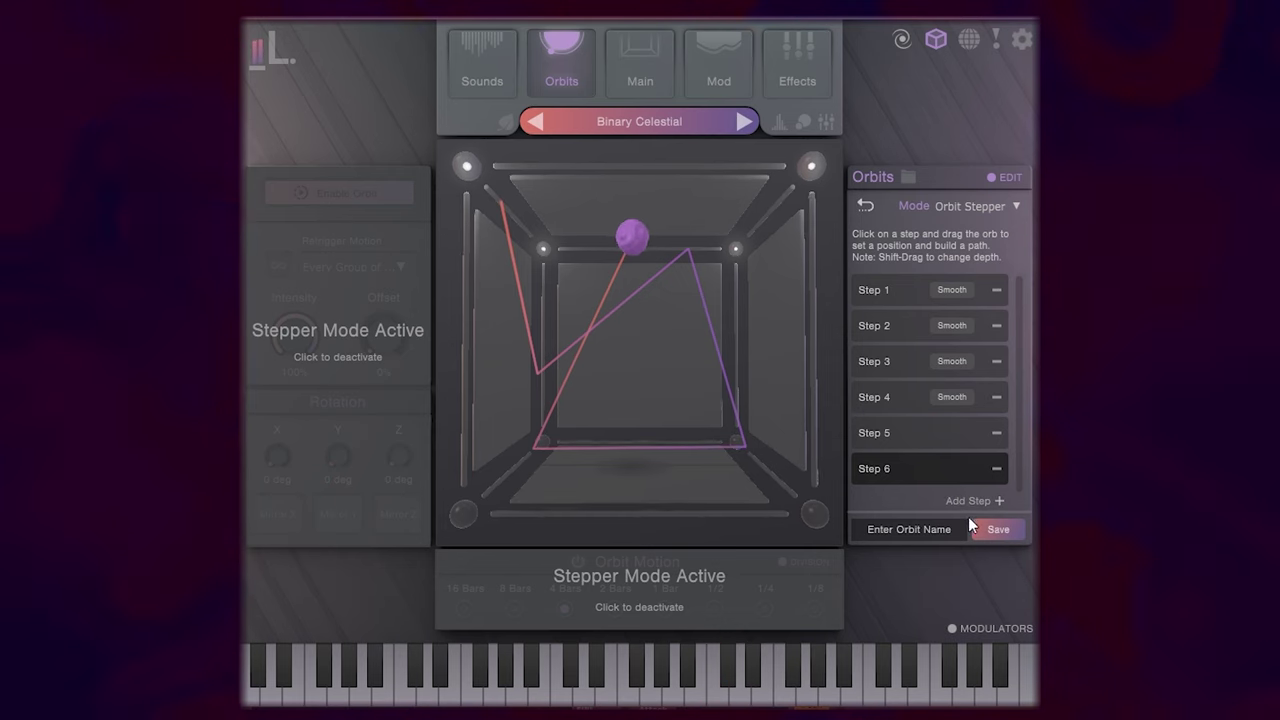
left_click(689, 592)
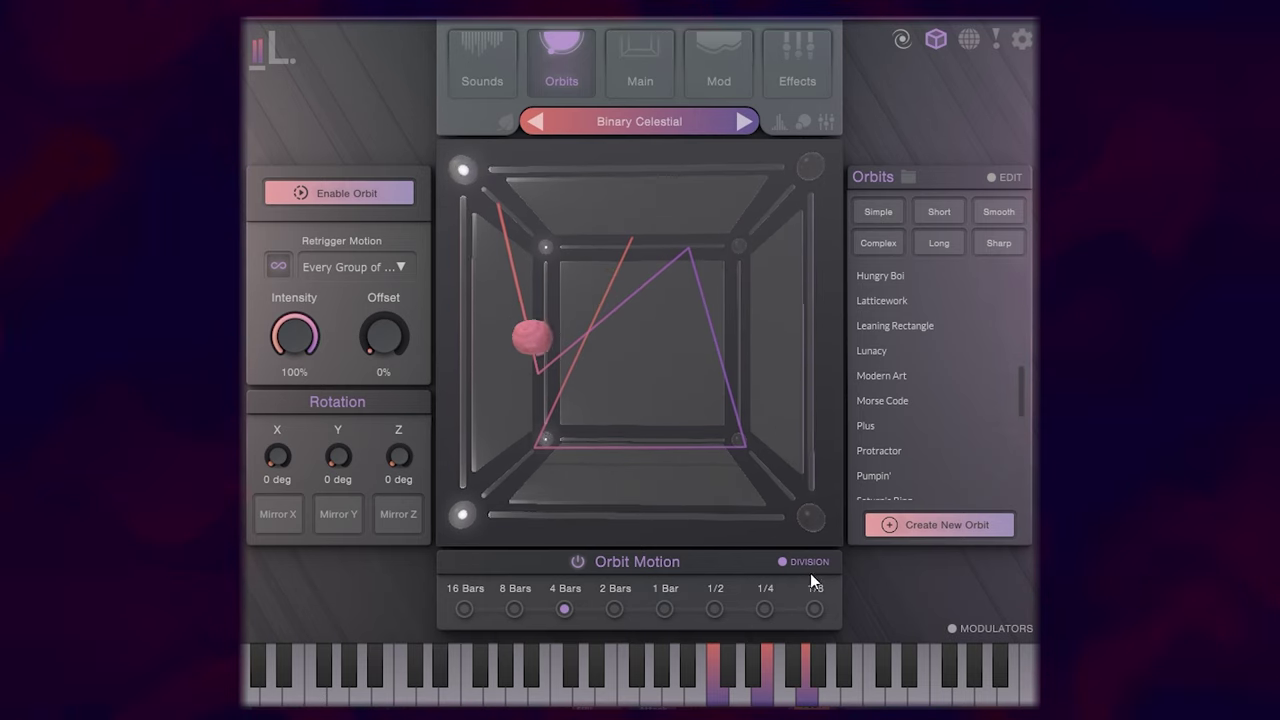
mouse_move(466, 168)
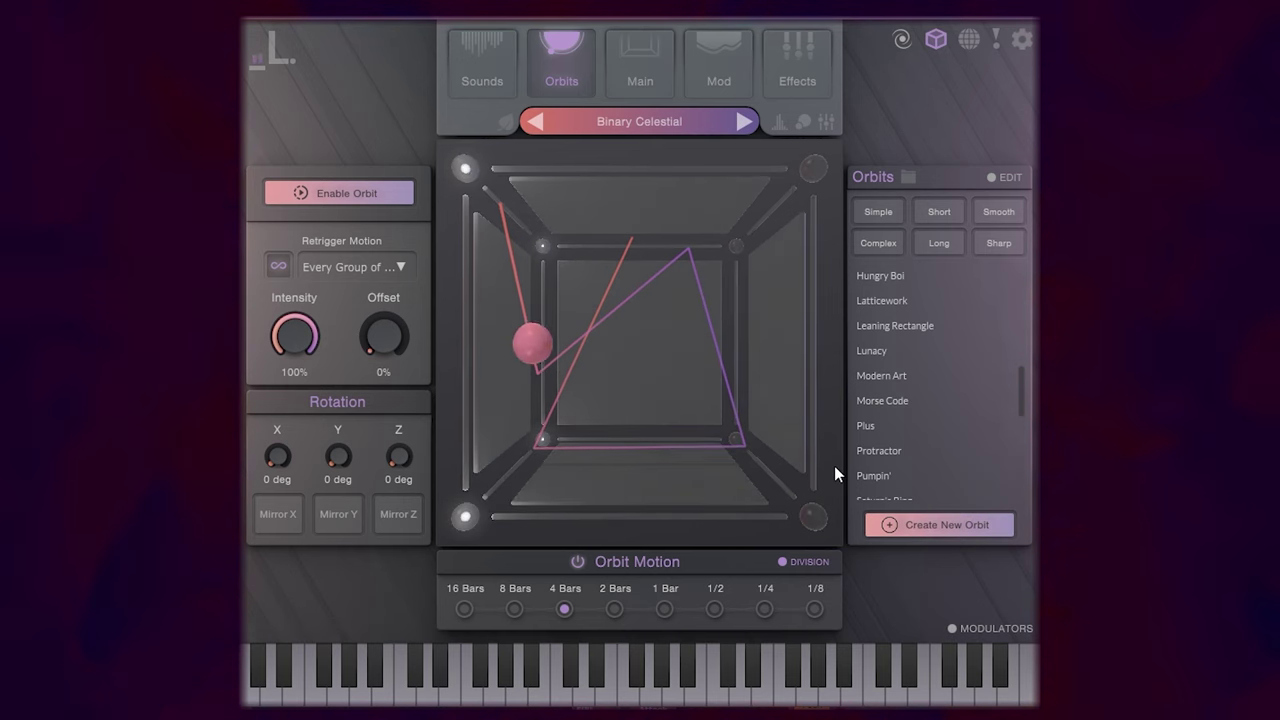
- On the Main page, raise Ether and Macro to 100% and return the filter cutoff to 20000 Hz
left_click(638, 86)
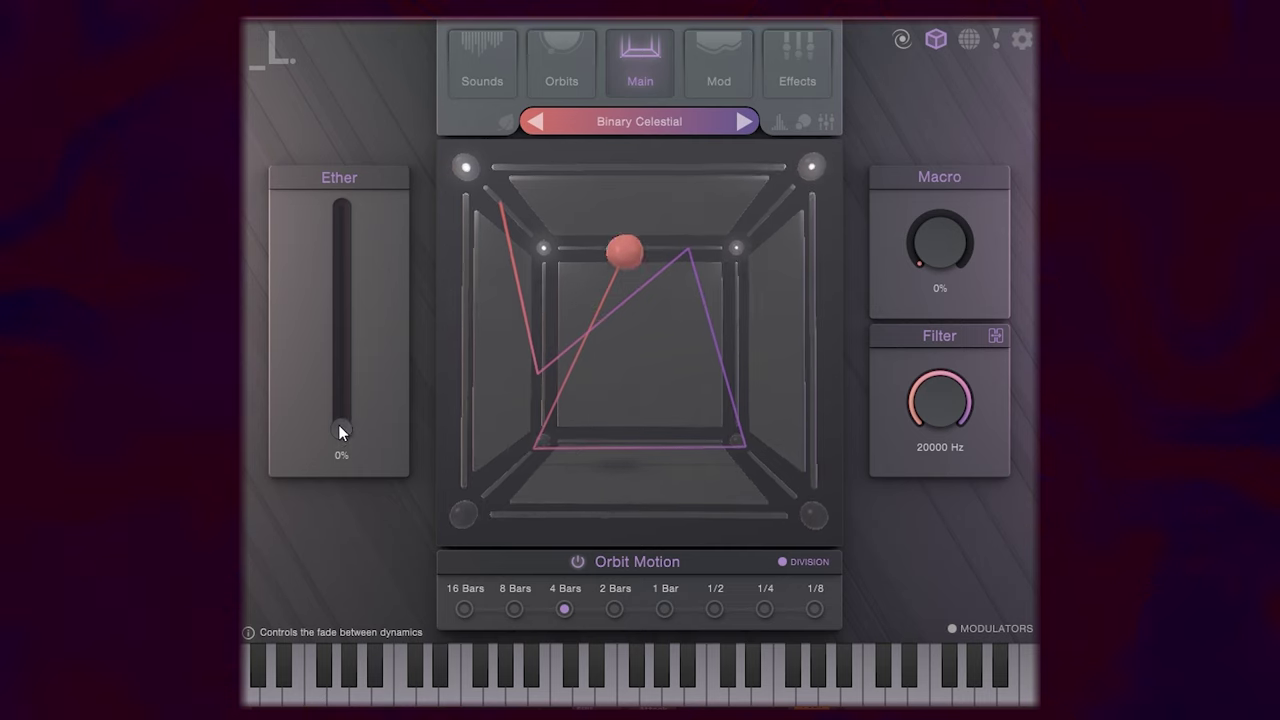
left_click_drag(338, 424, 357, 204)
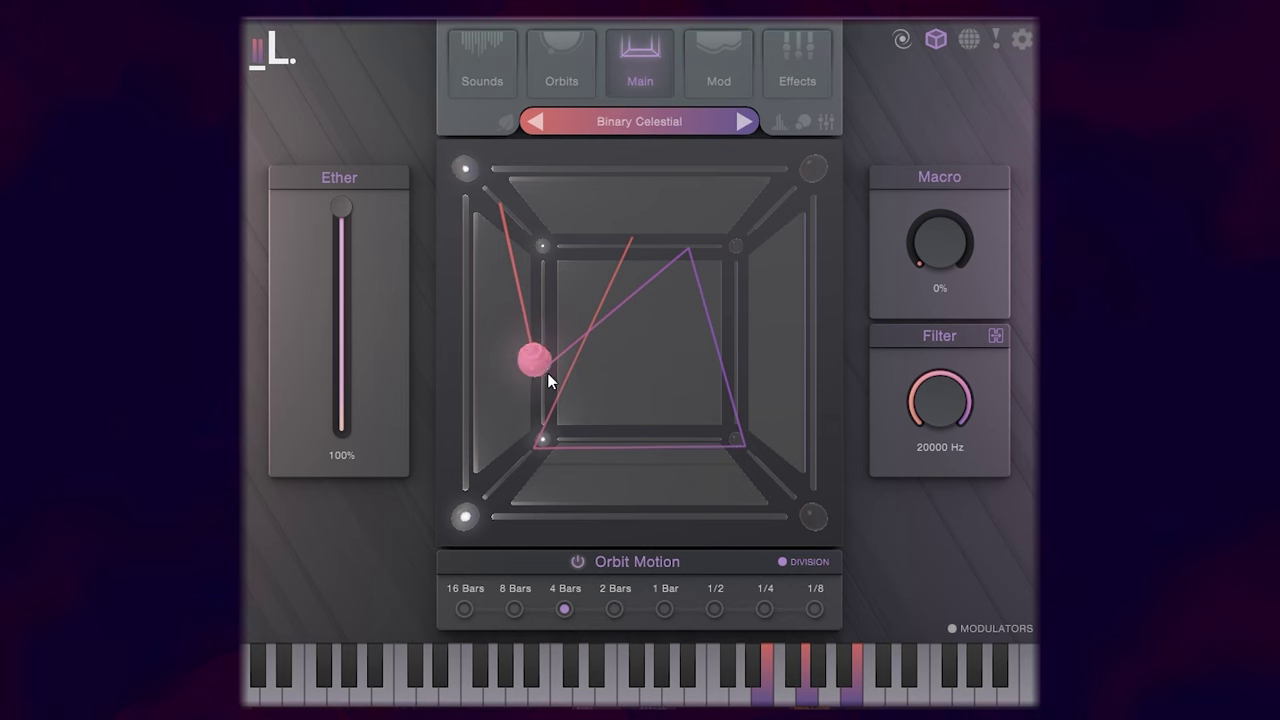
left_click_drag(920, 393, 918, 503)
left_click_drag(927, 214, 962, 18)
left_click_drag(939, 400, 940, 363)
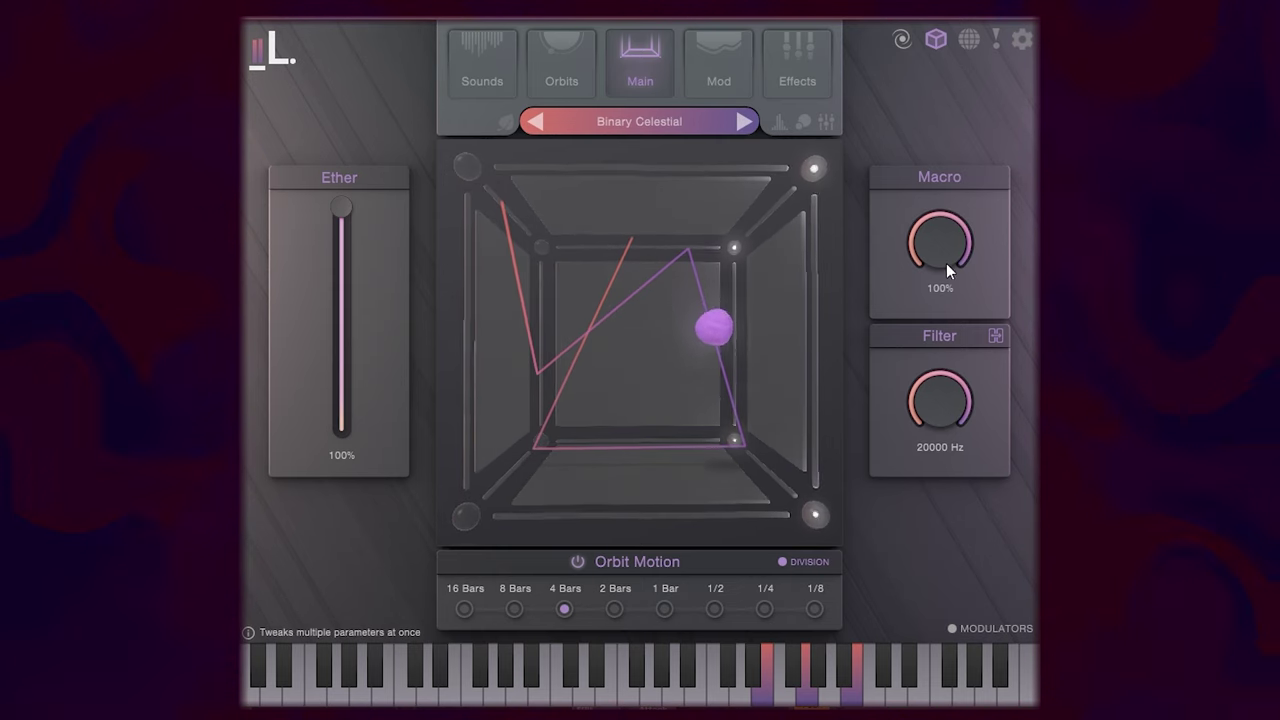
- Route LFO 2 to the Filter cutoff and LFO 4 to the Ether slider, then open the presets browser
left_click(720, 52)
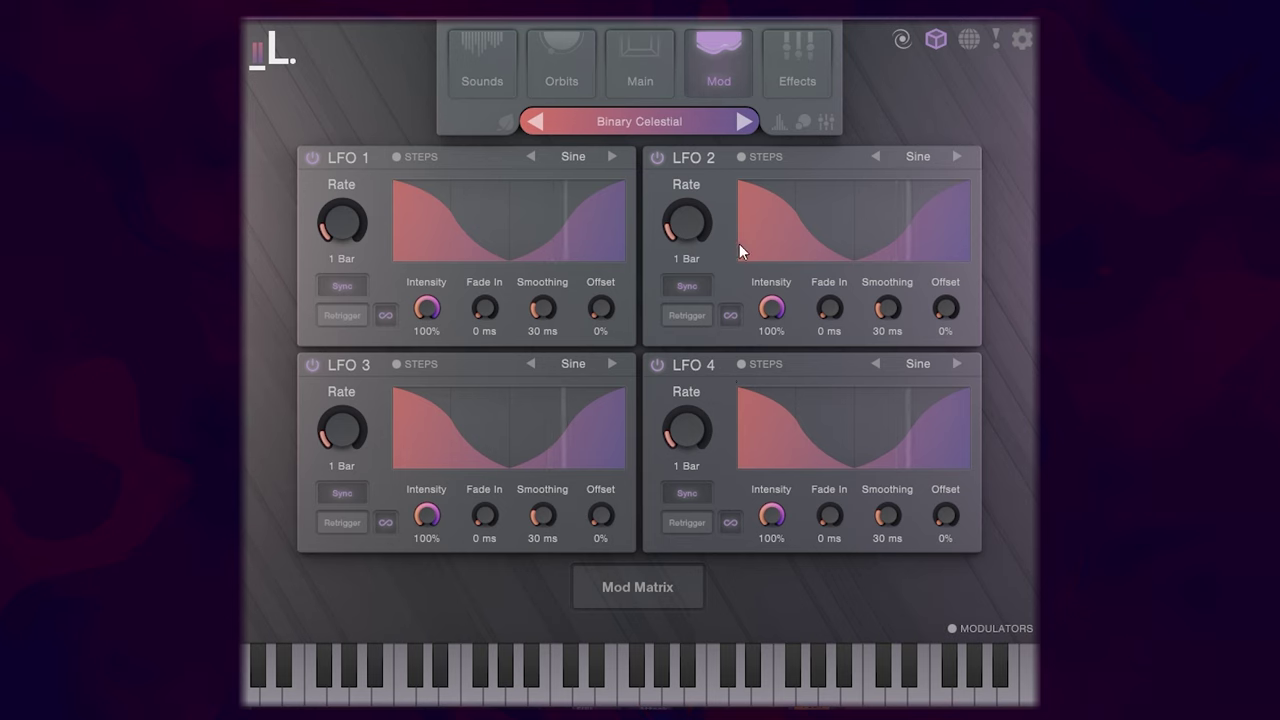
left_click(660, 80)
left_click(955, 628)
left_click_drag(963, 568, 927, 399)
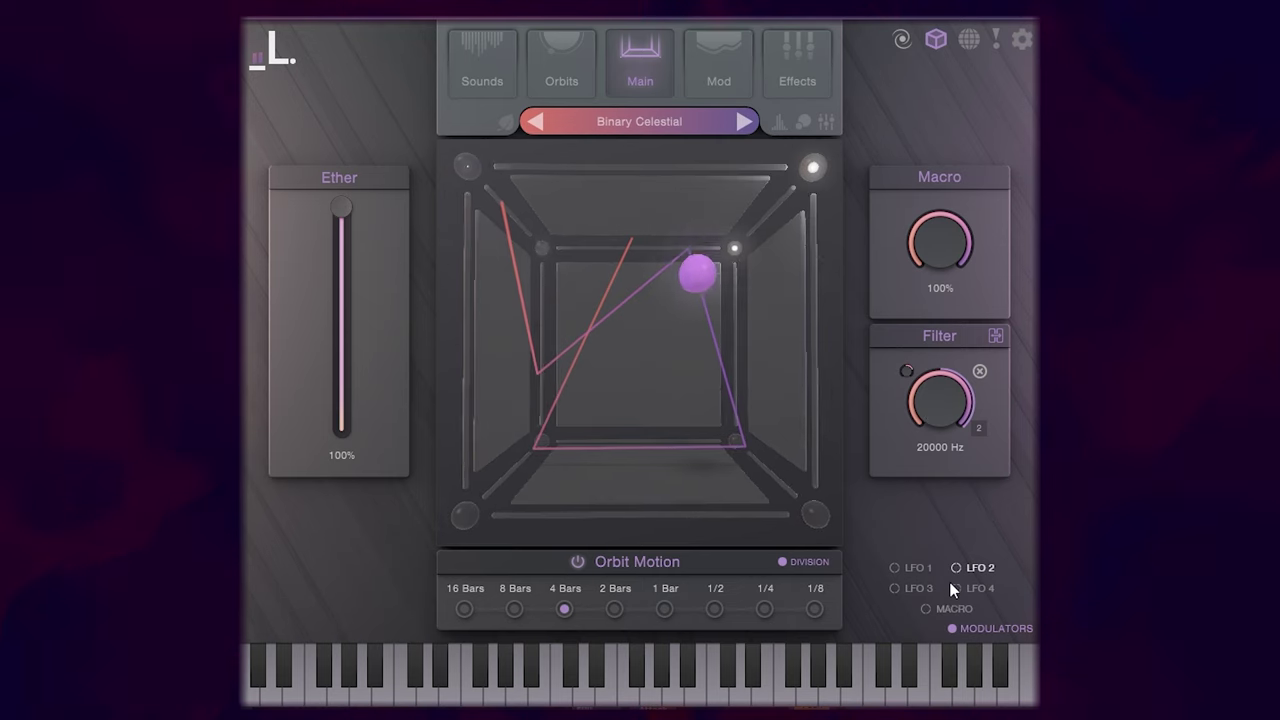
left_click_drag(963, 588, 349, 344)
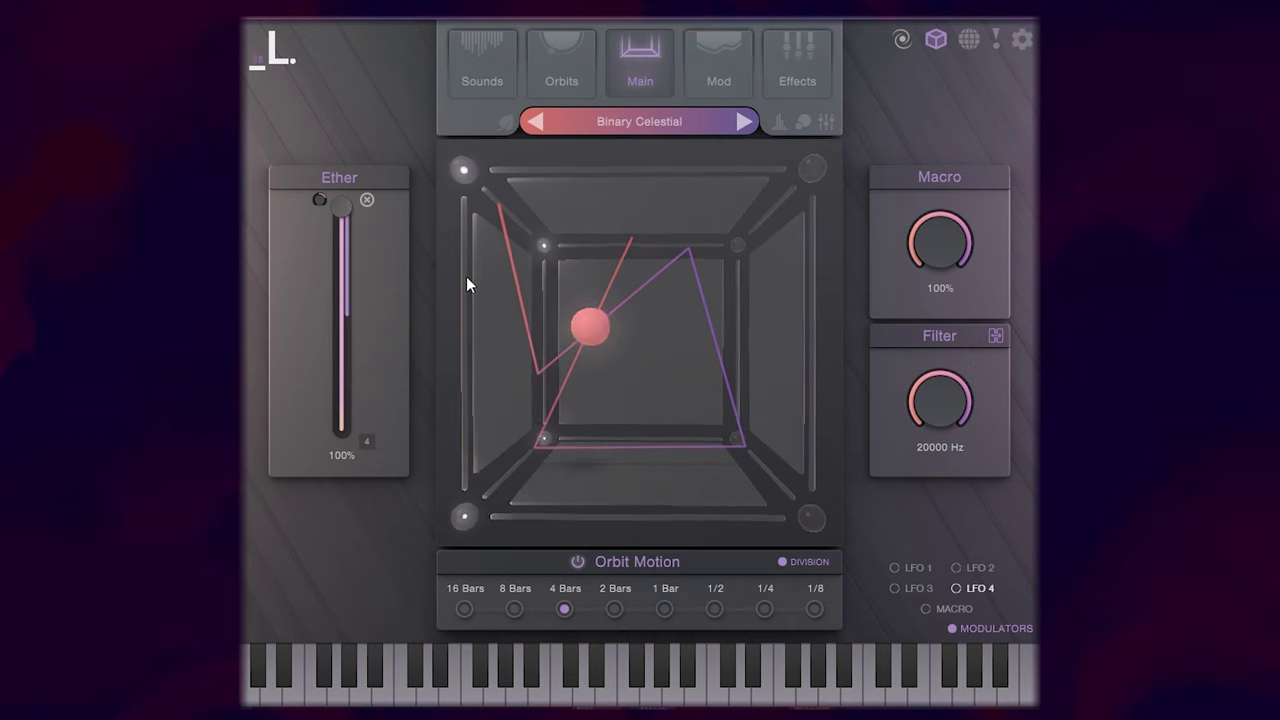
left_click(704, 30)
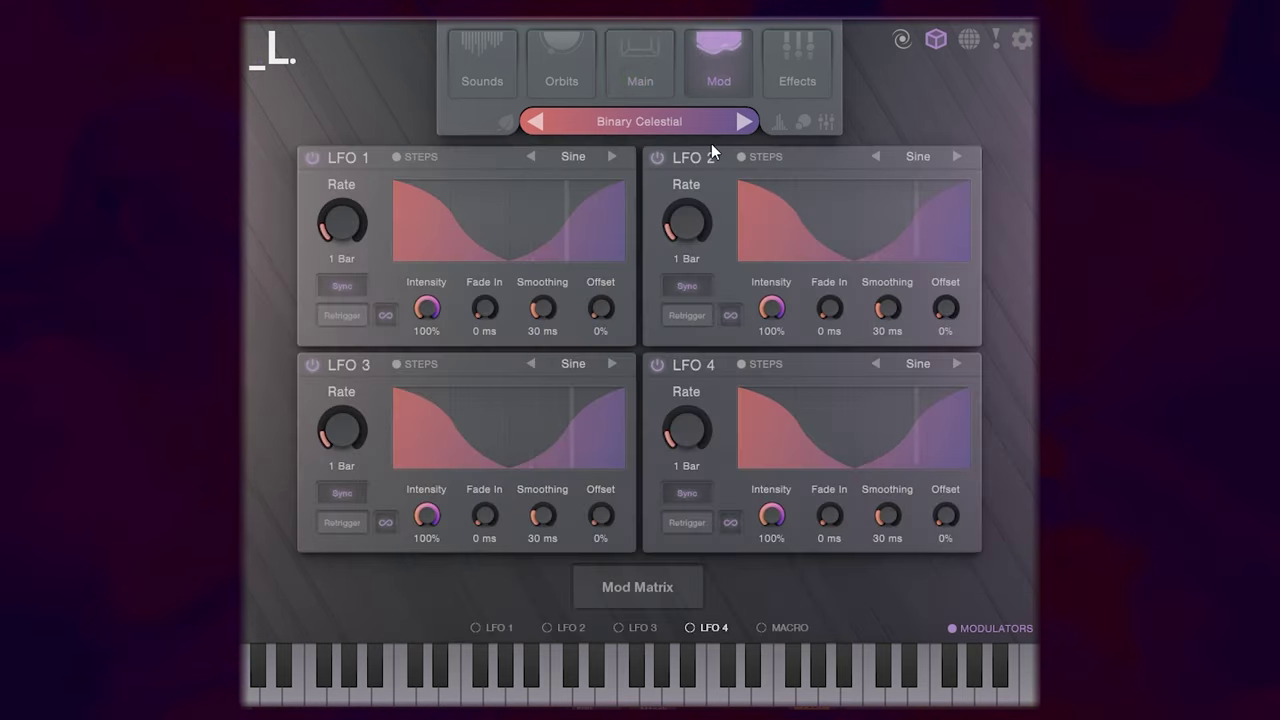
left_click(783, 88)
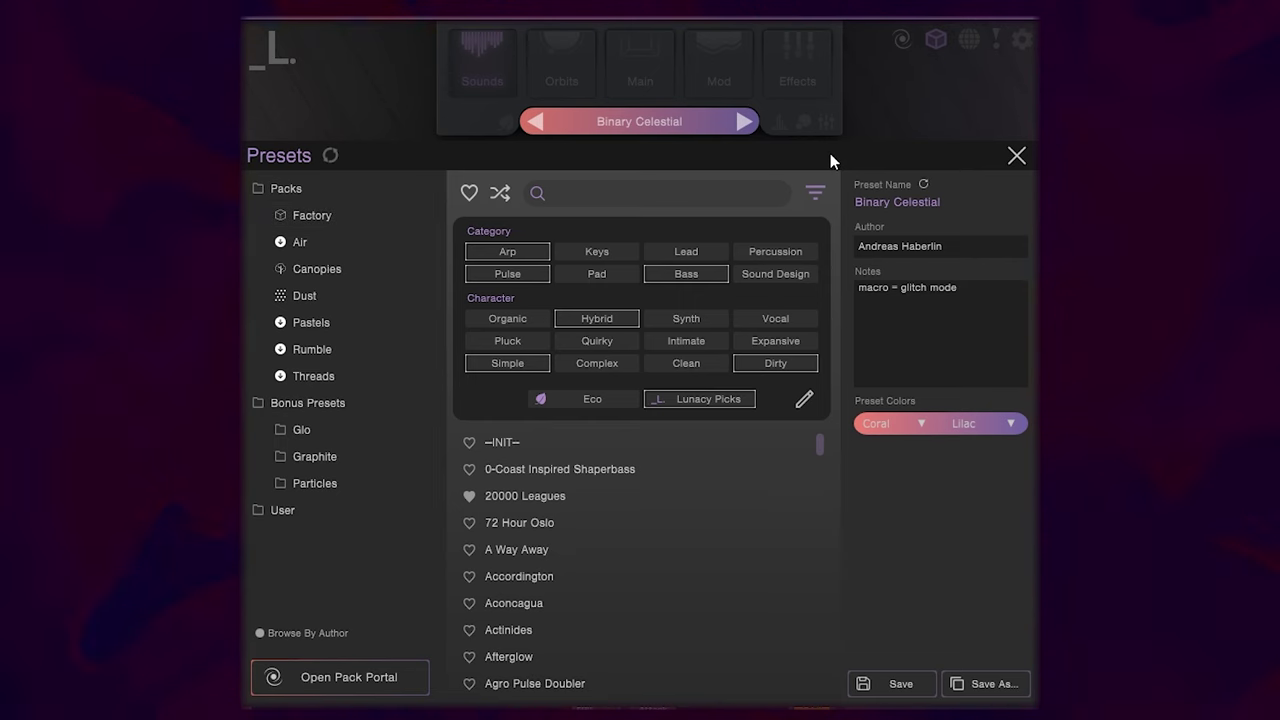
- Close the presets browser and open the Pack Portal to see the CUBE, Canopies and Dust packs
left_click(1016, 155)
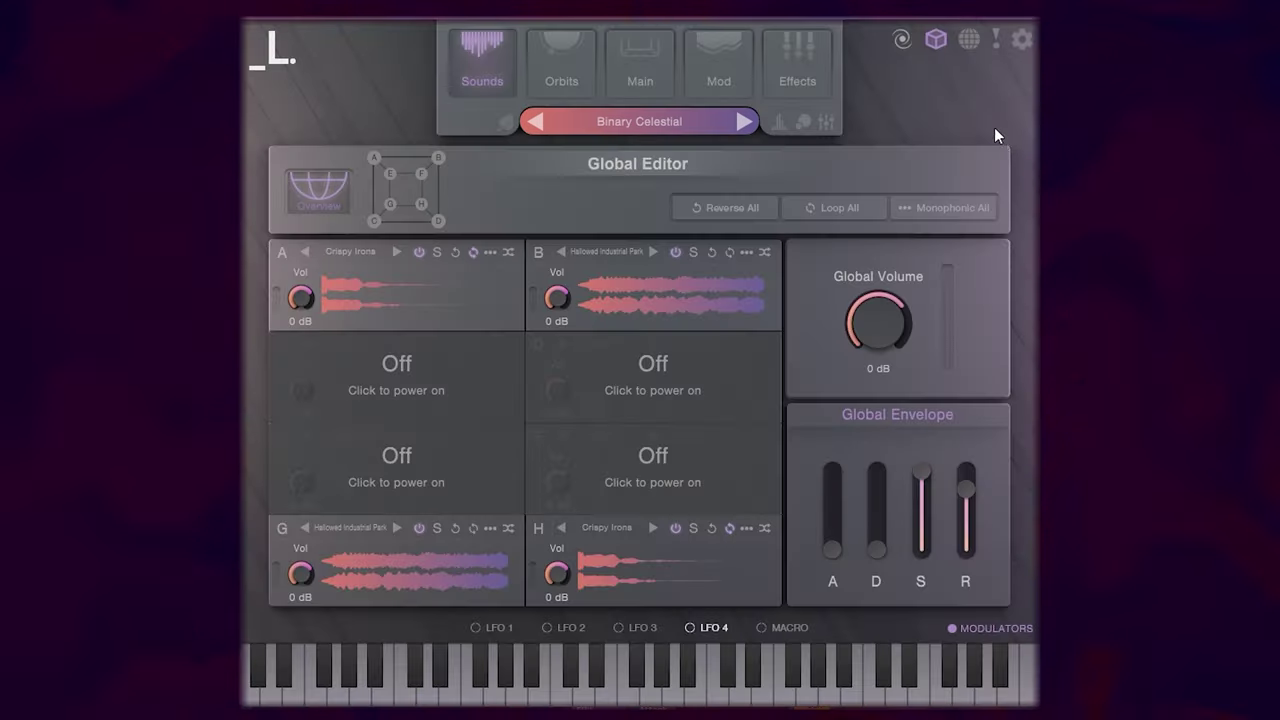
left_click(930, 40)
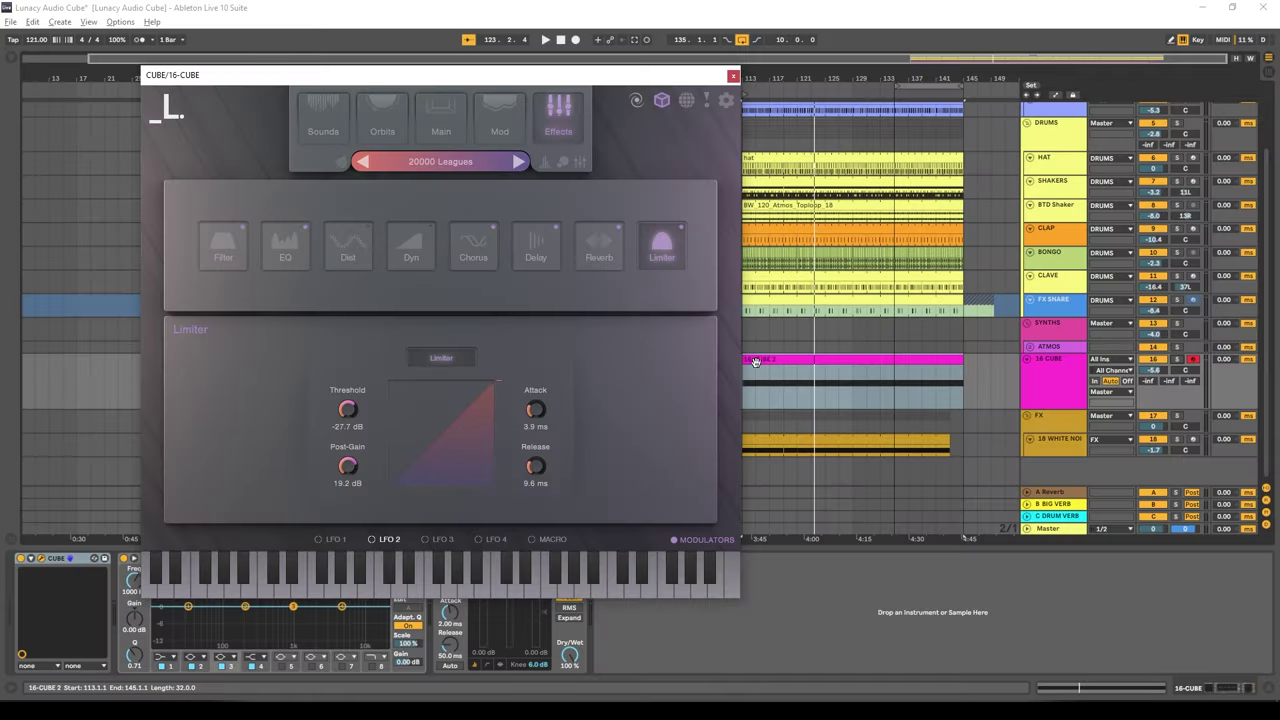
- Close the CUBE window and create an empty 2-bar MIDI clip at bar 151 on 16-CUBE
left_click(757, 360)
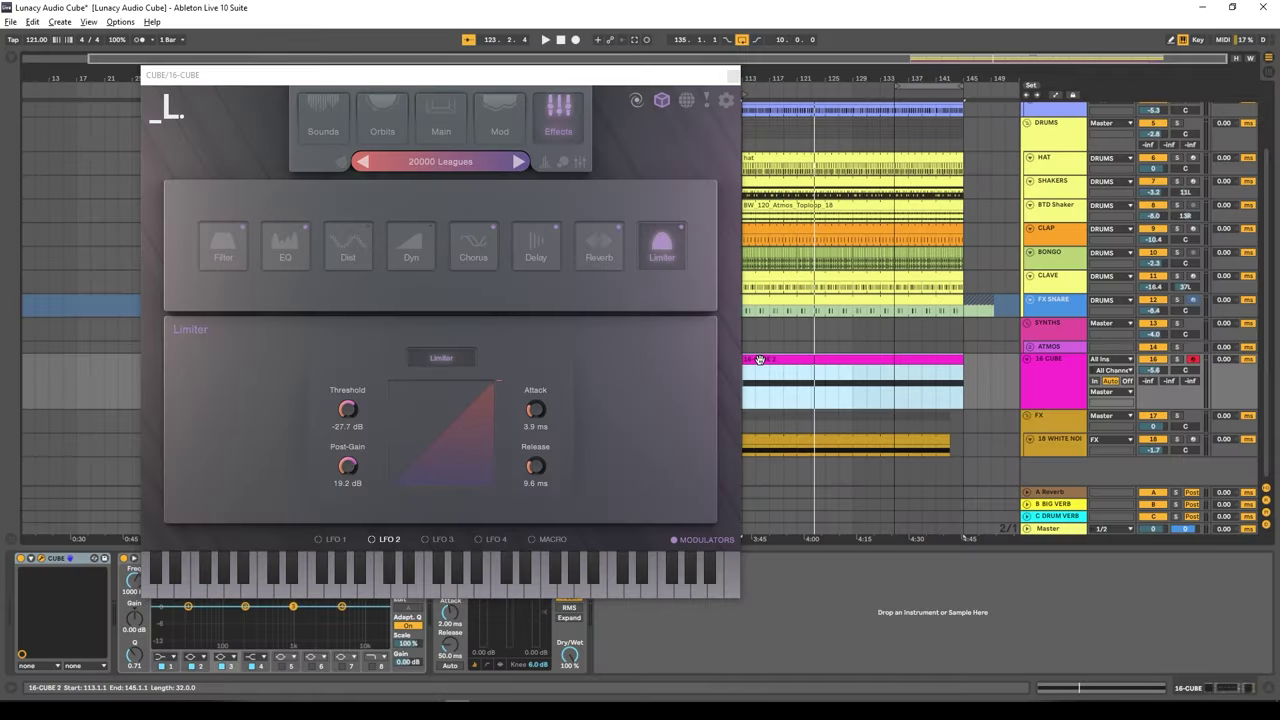
left_click(1039, 375)
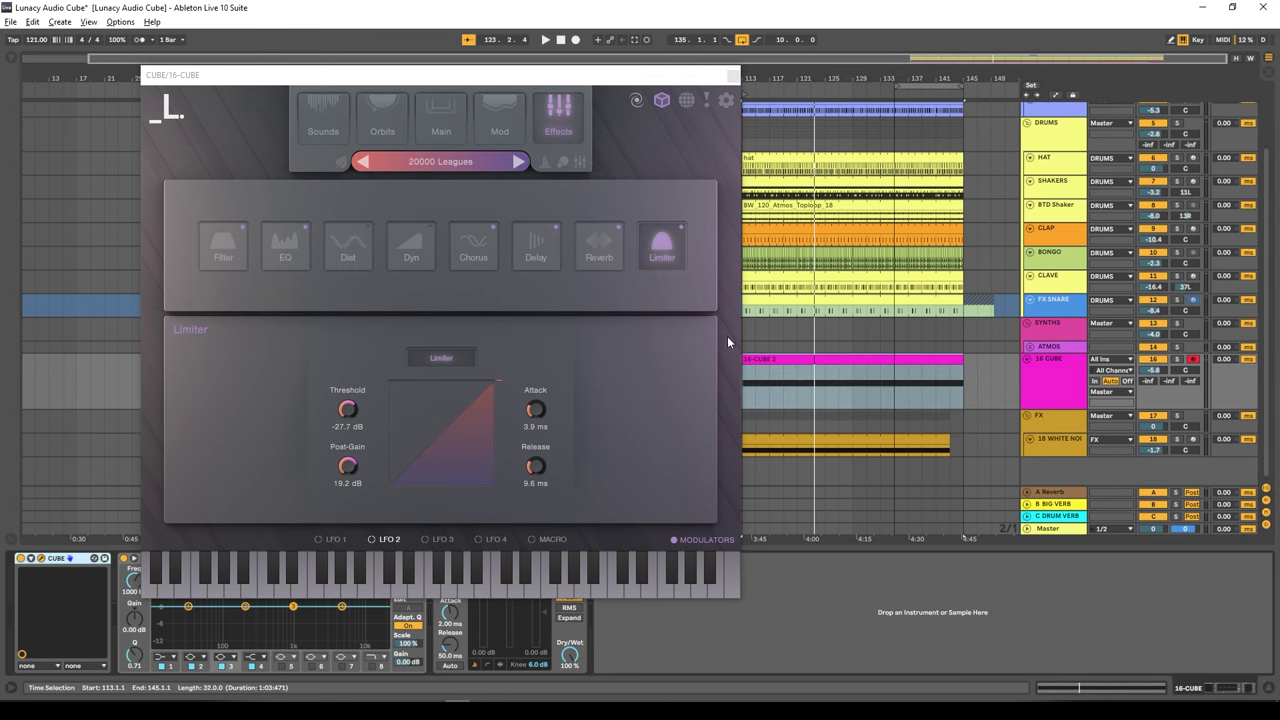
double_click(754, 358)
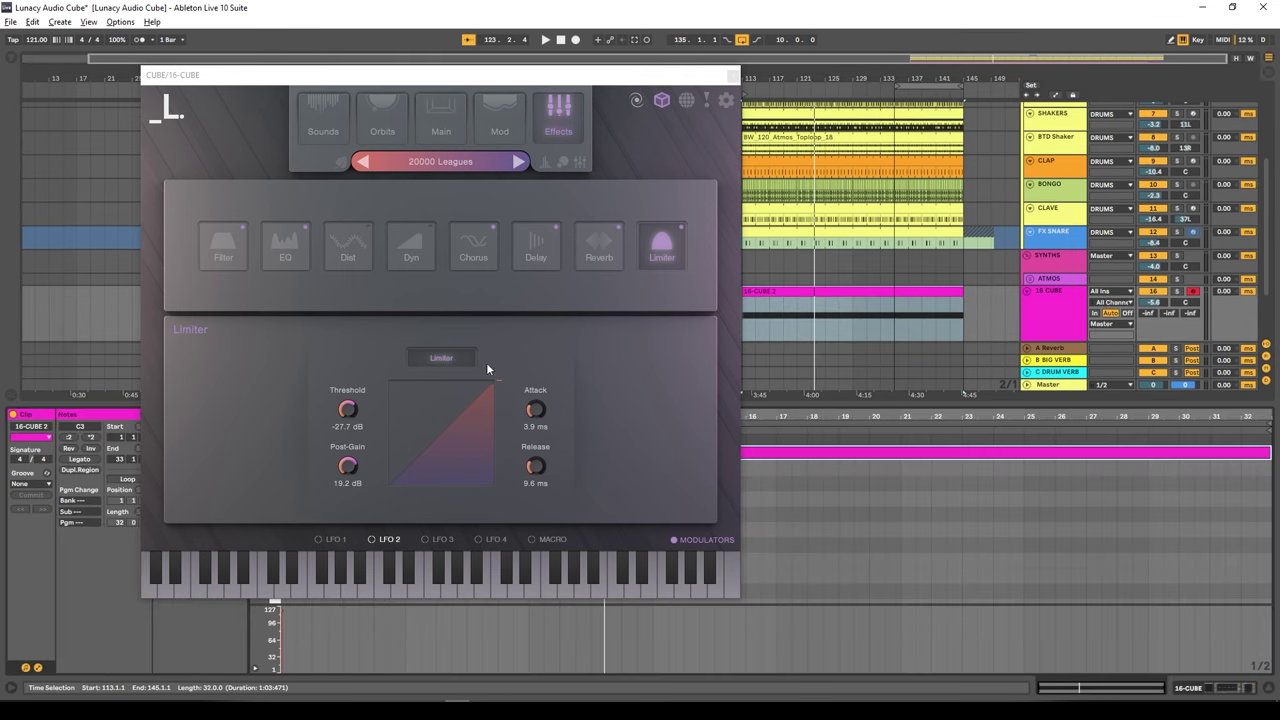
left_click(731, 76)
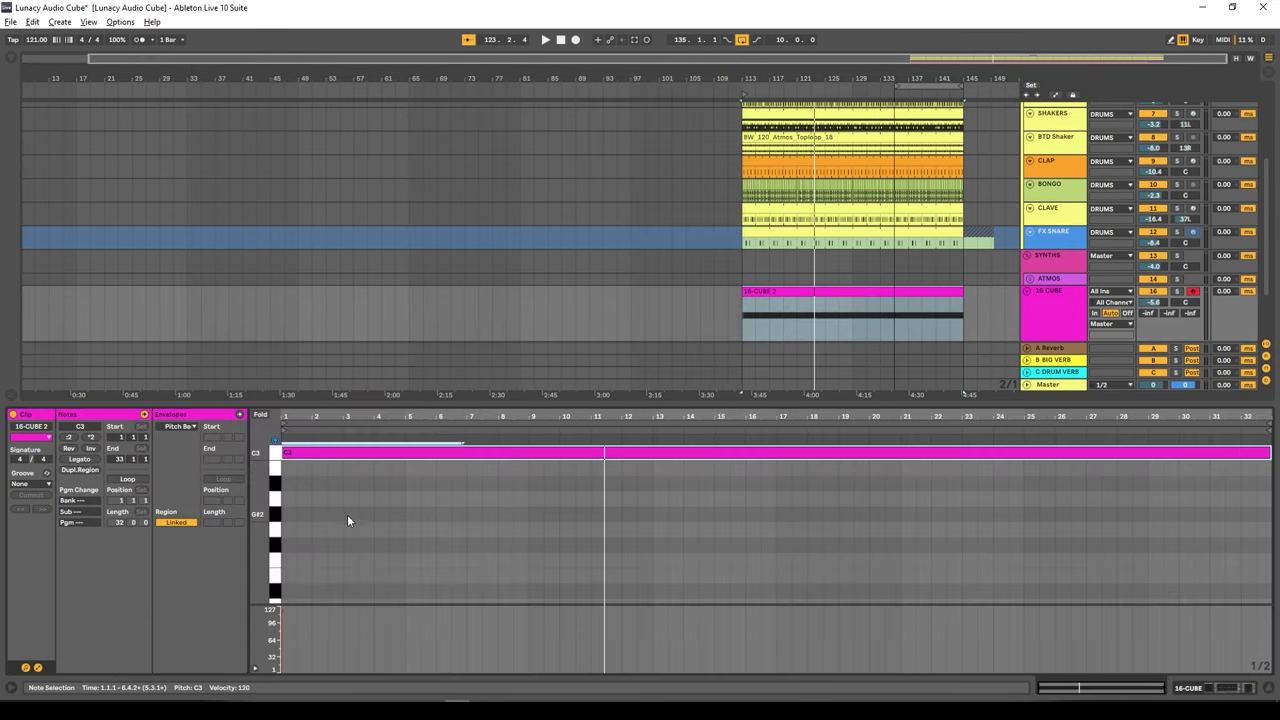
left_click(763, 255)
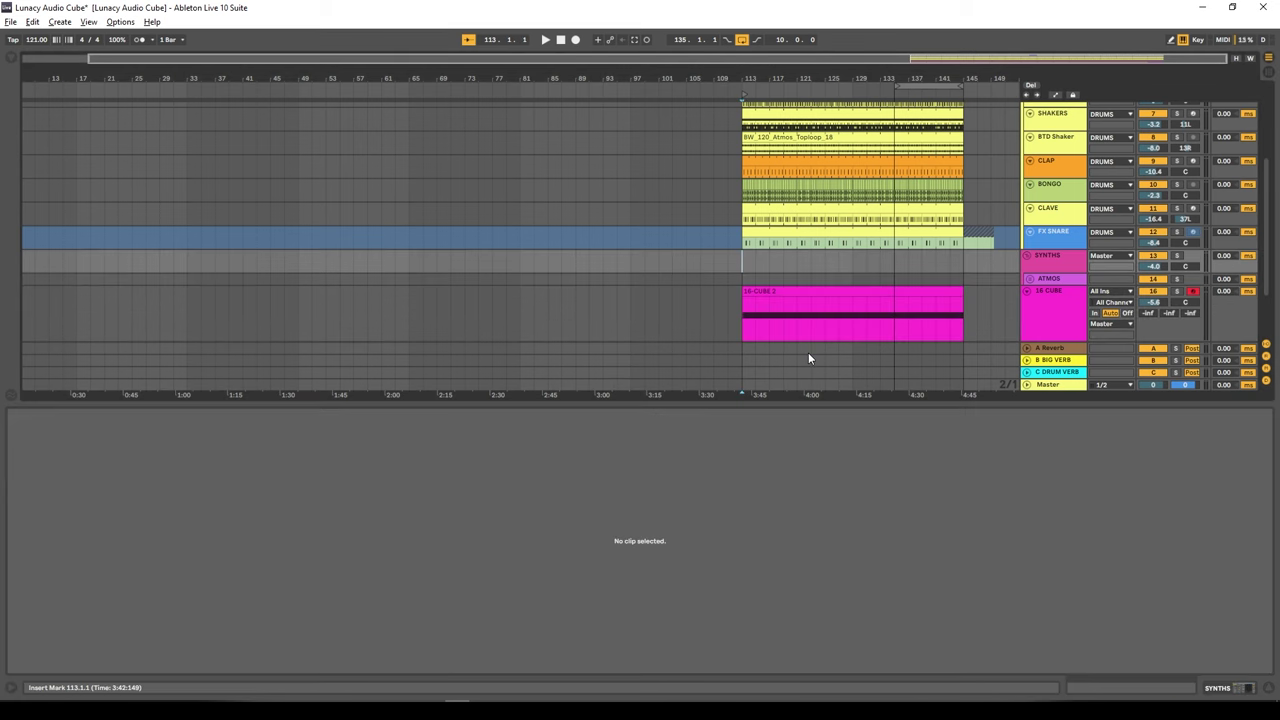
double_click(1014, 294)
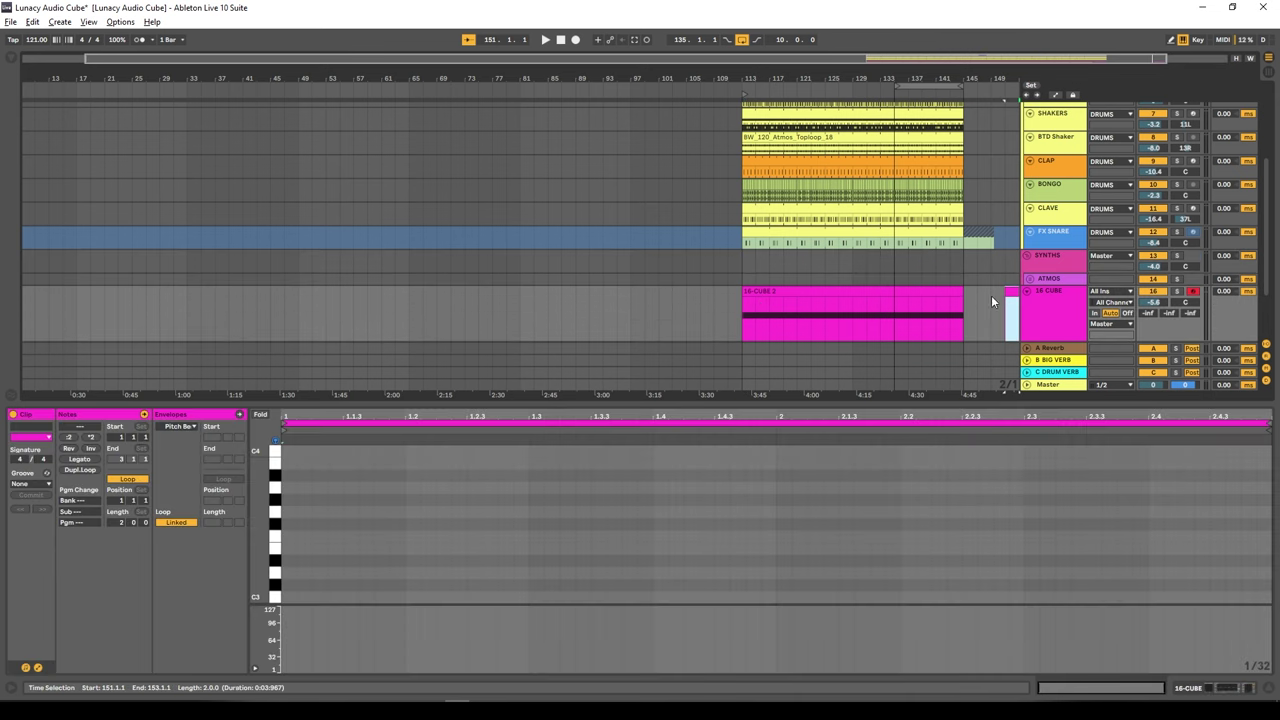
key("shift+Tab")
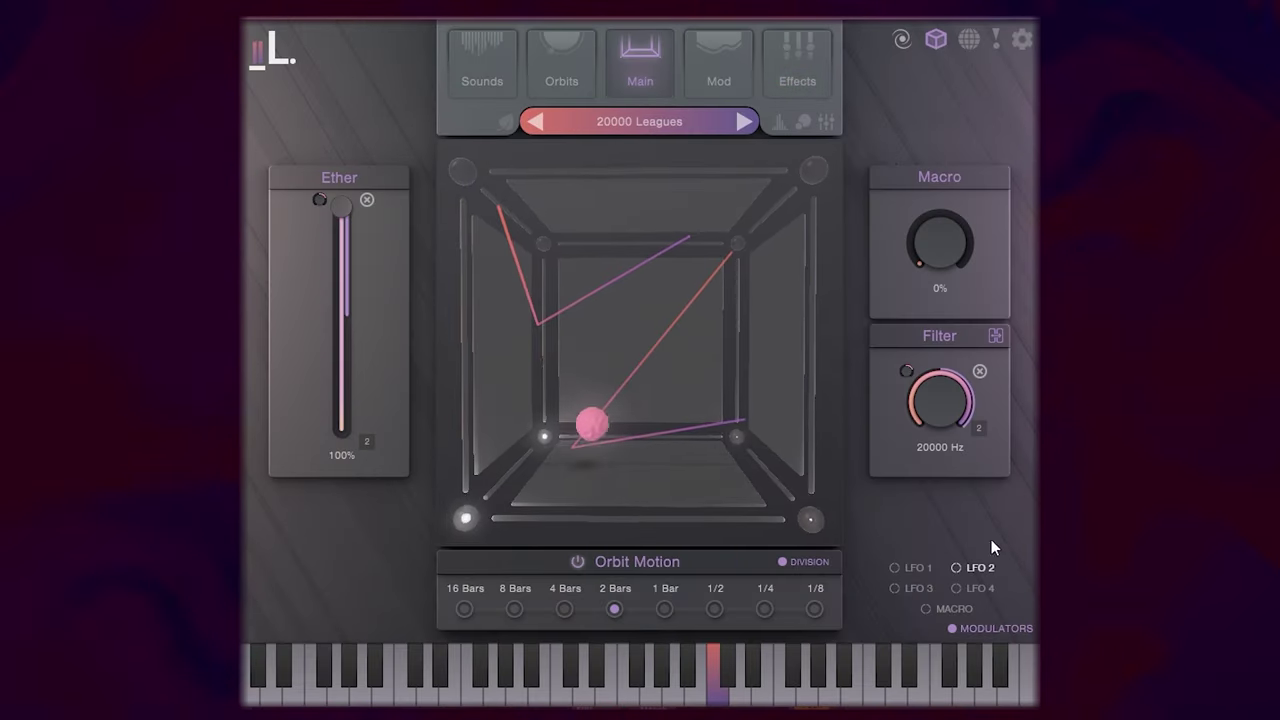
- Remove LFO 2 from the 20000 Leagues filter and lower its cutoff to 591 Hz
left_click(979, 371)
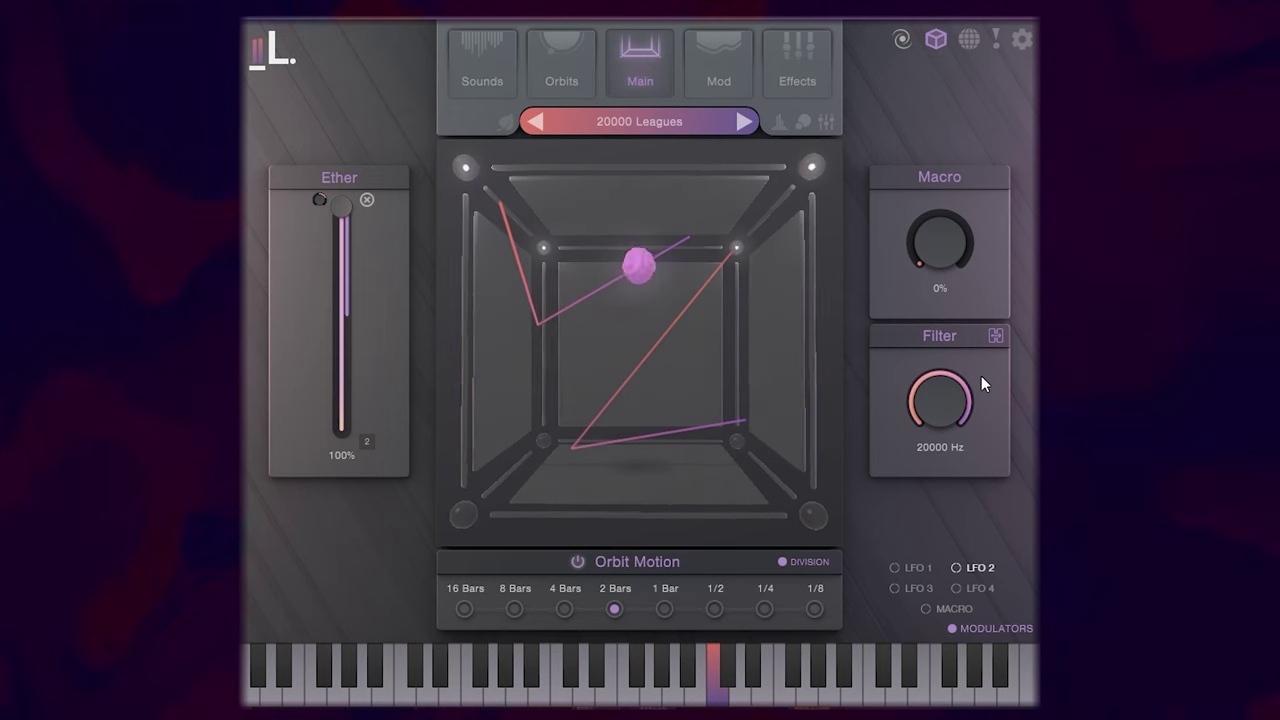
left_click_drag(946, 380, 924, 486)
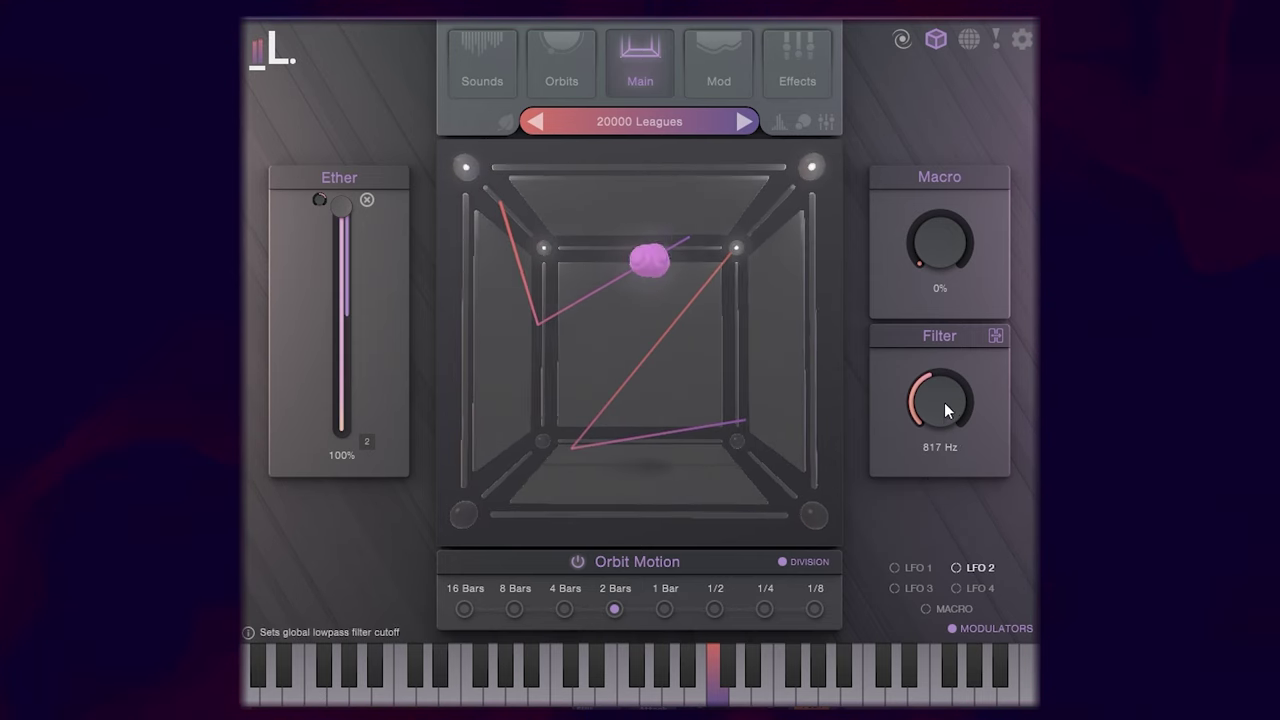
left_click_drag(944, 400, 944, 410)
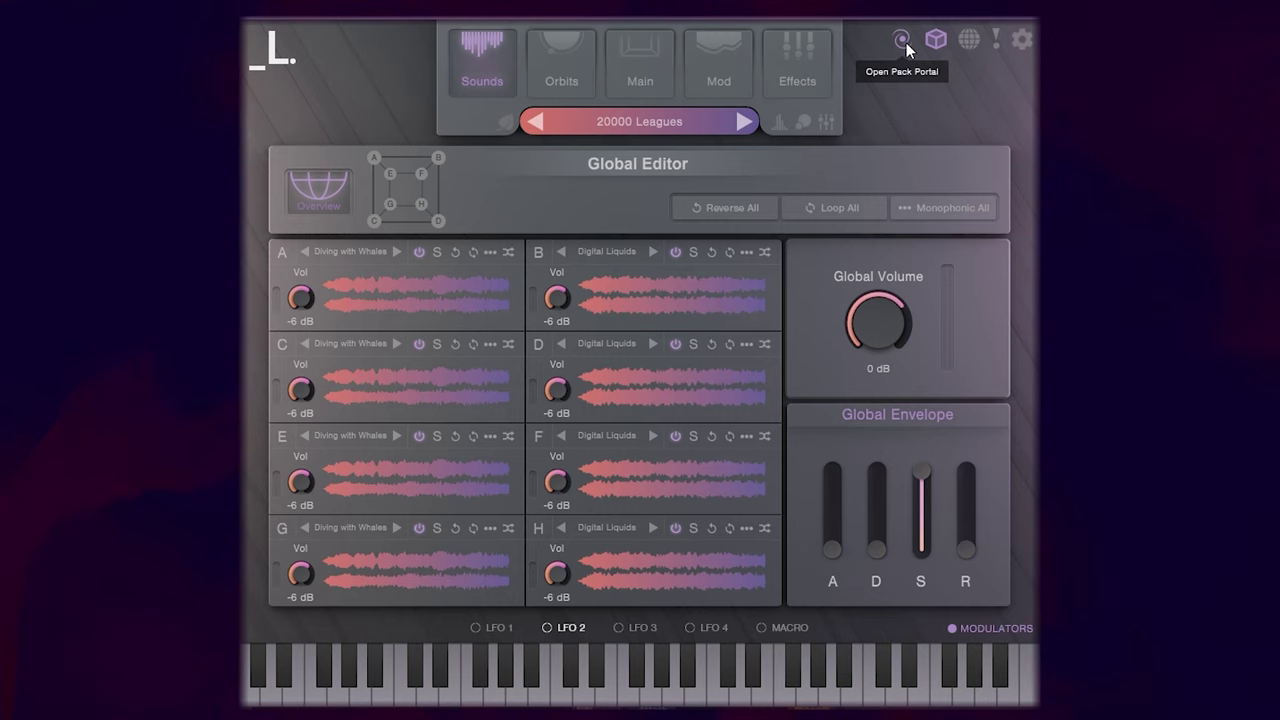
- Filter the Canopies presets to Pad and Vocal, load Luminator, and close the browser
left_click(904, 41)
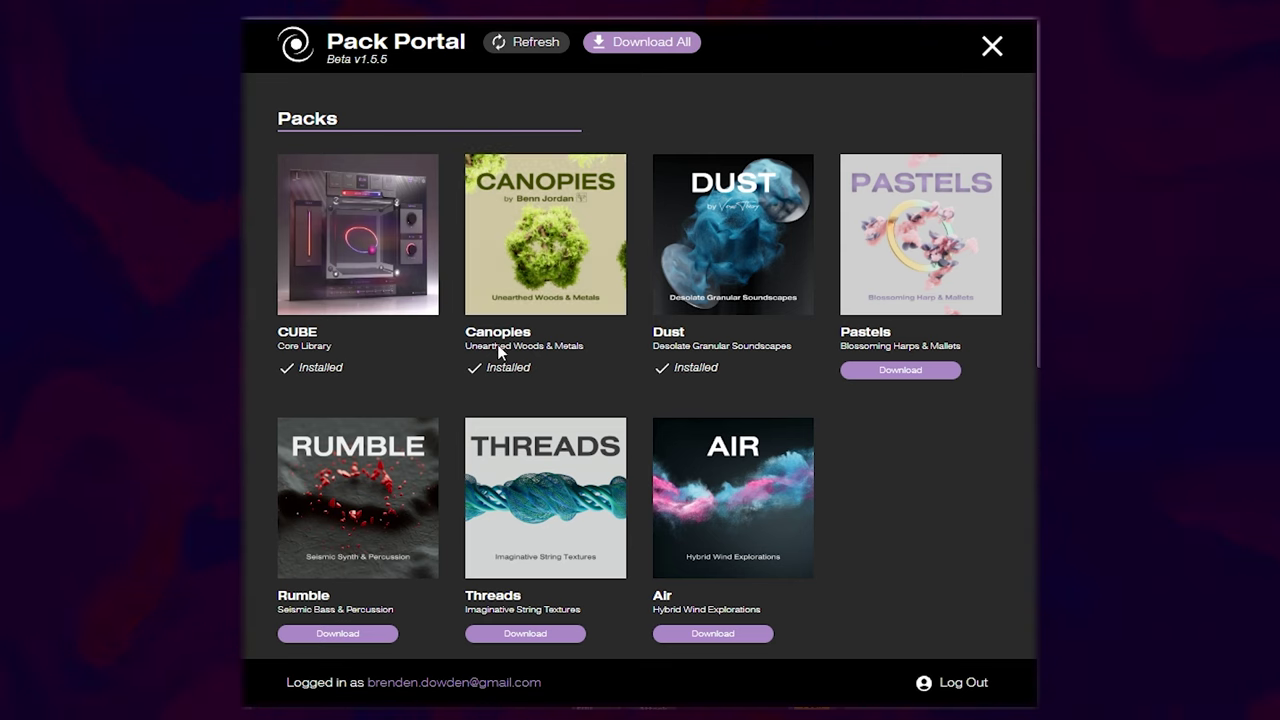
left_click(567, 238)
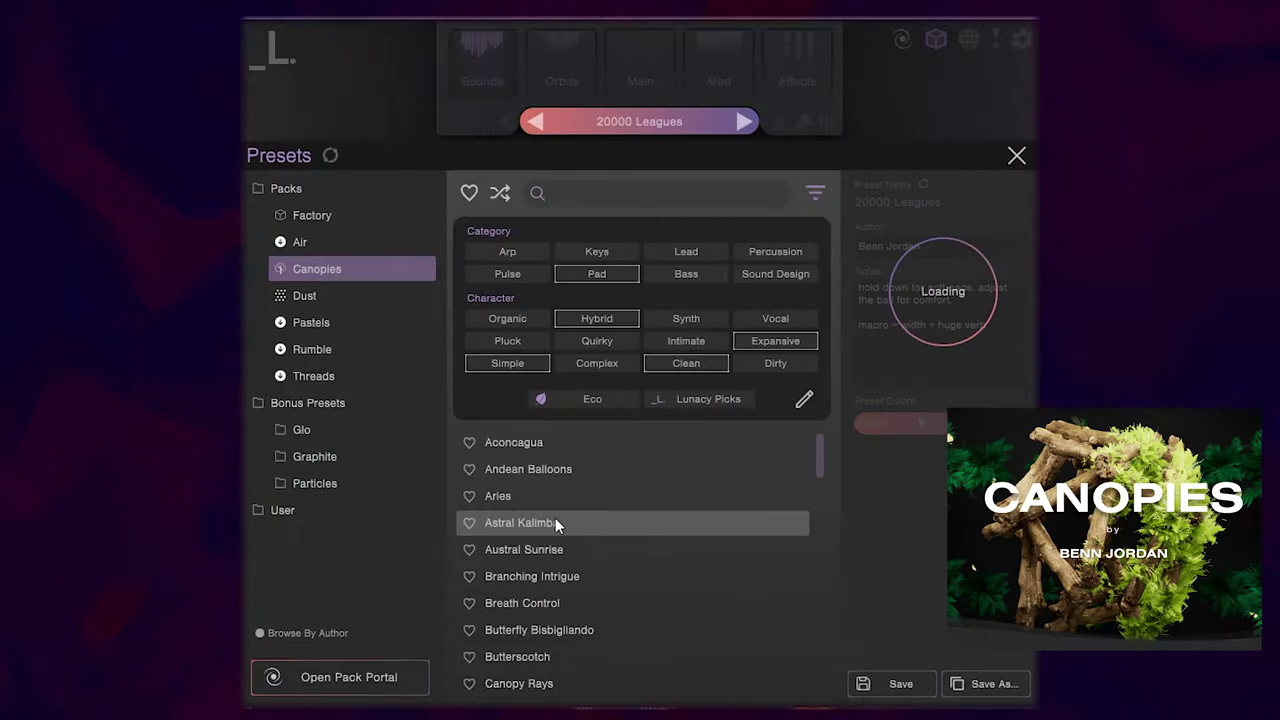
scroll(556, 514, "down", 2)
left_click(550, 515)
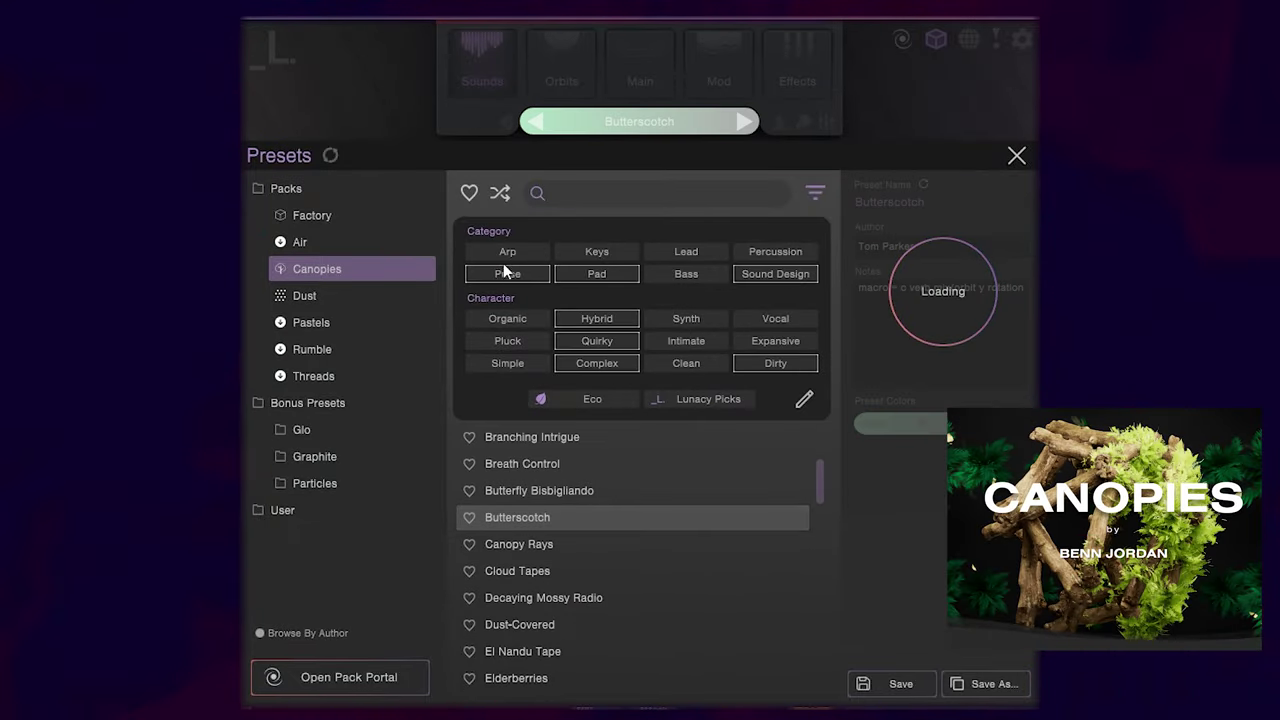
left_click(597, 274)
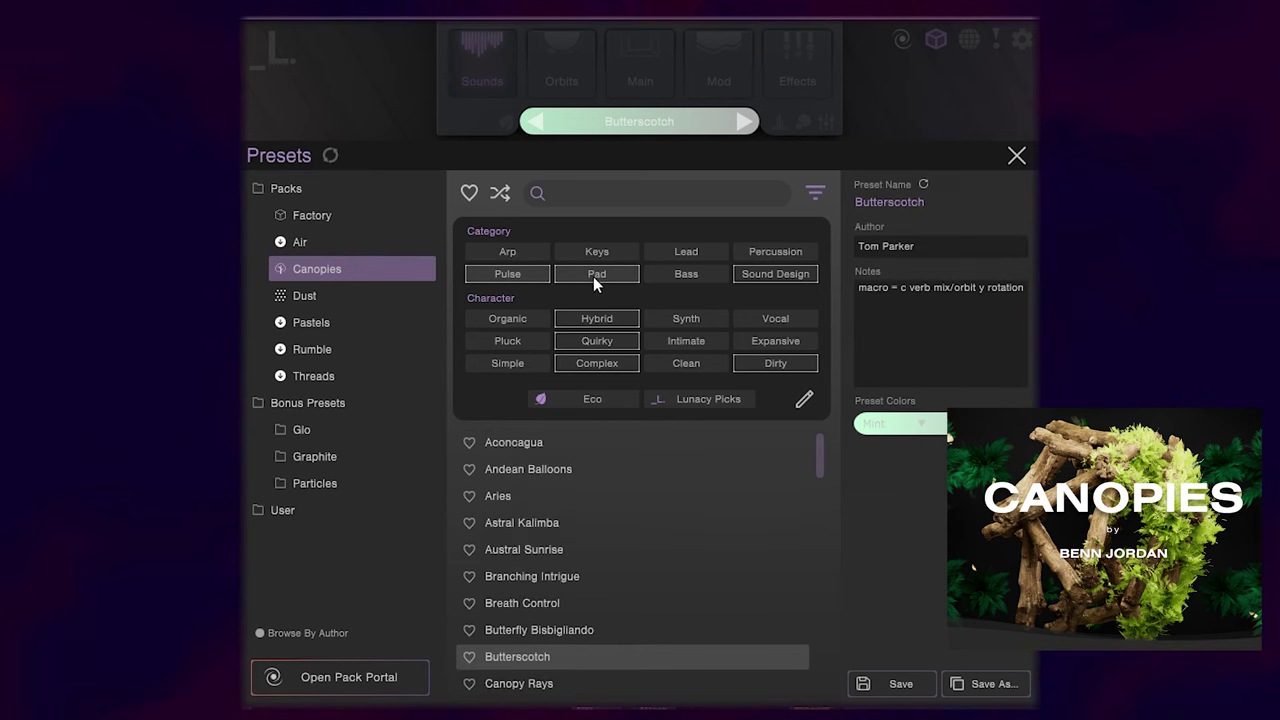
left_click(784, 320)
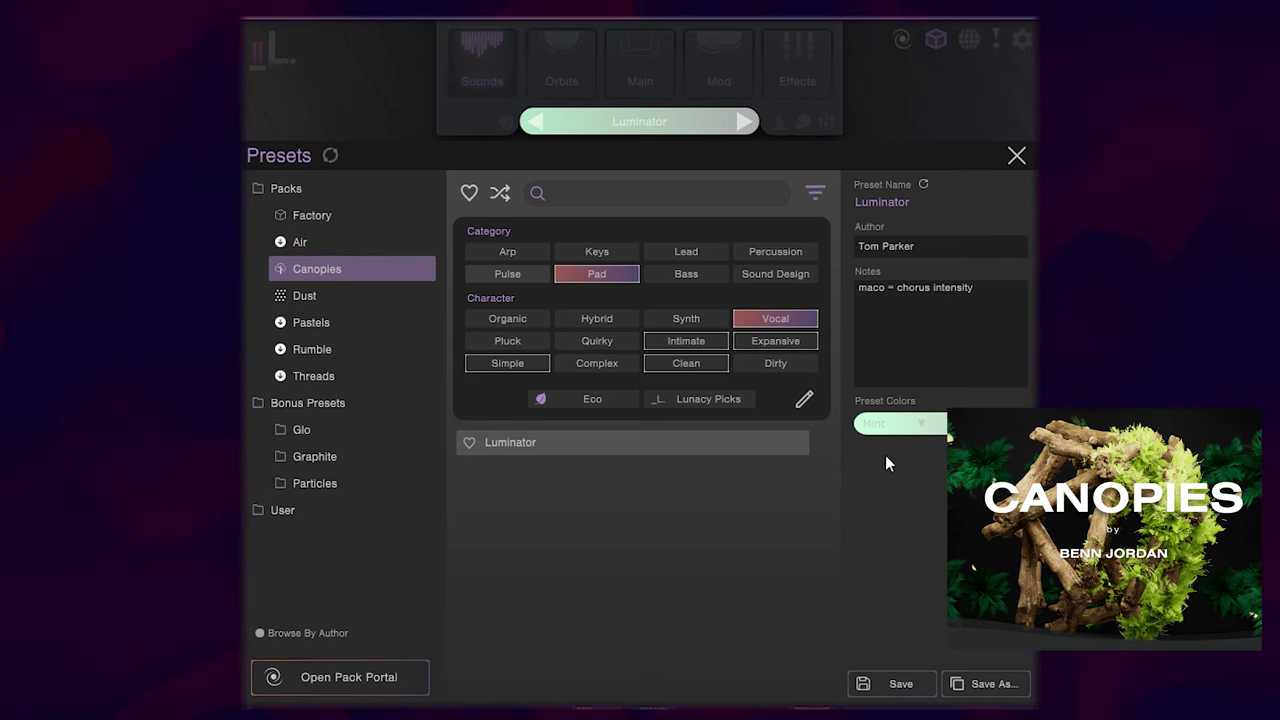
left_click(1016, 157)
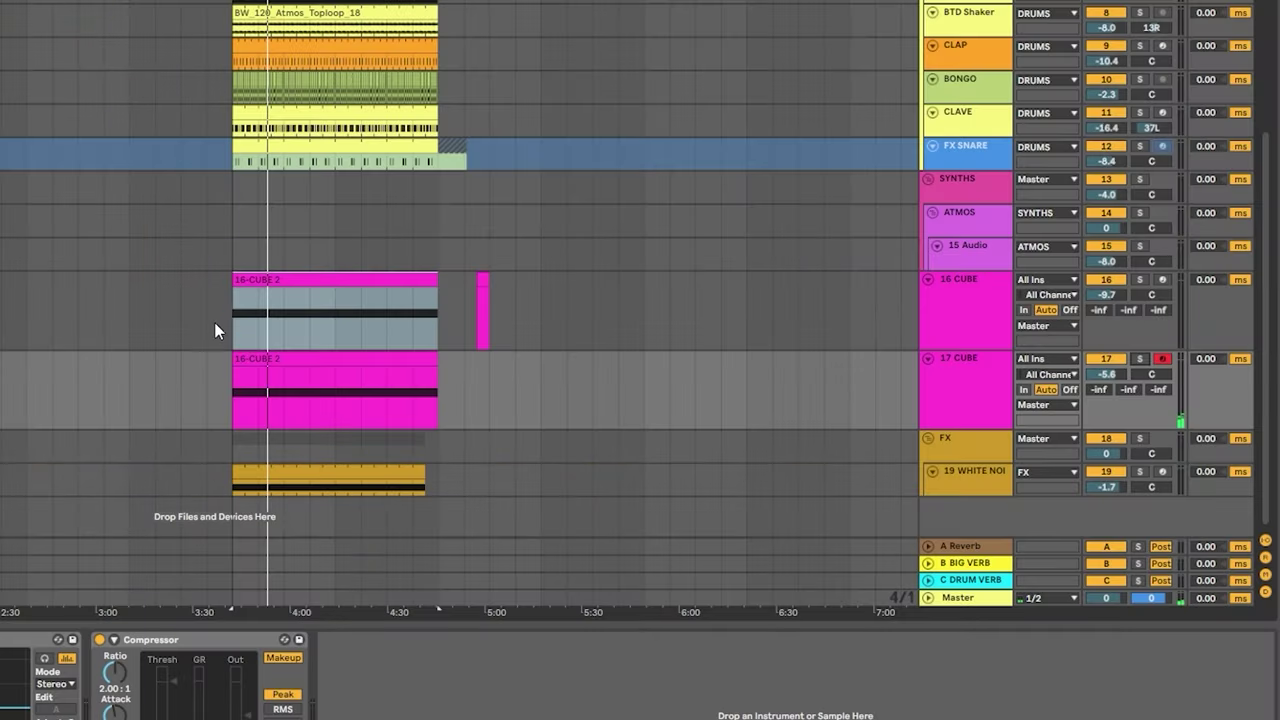
- Record a new chord take on track 17 CUBE
left_click(245, 352)
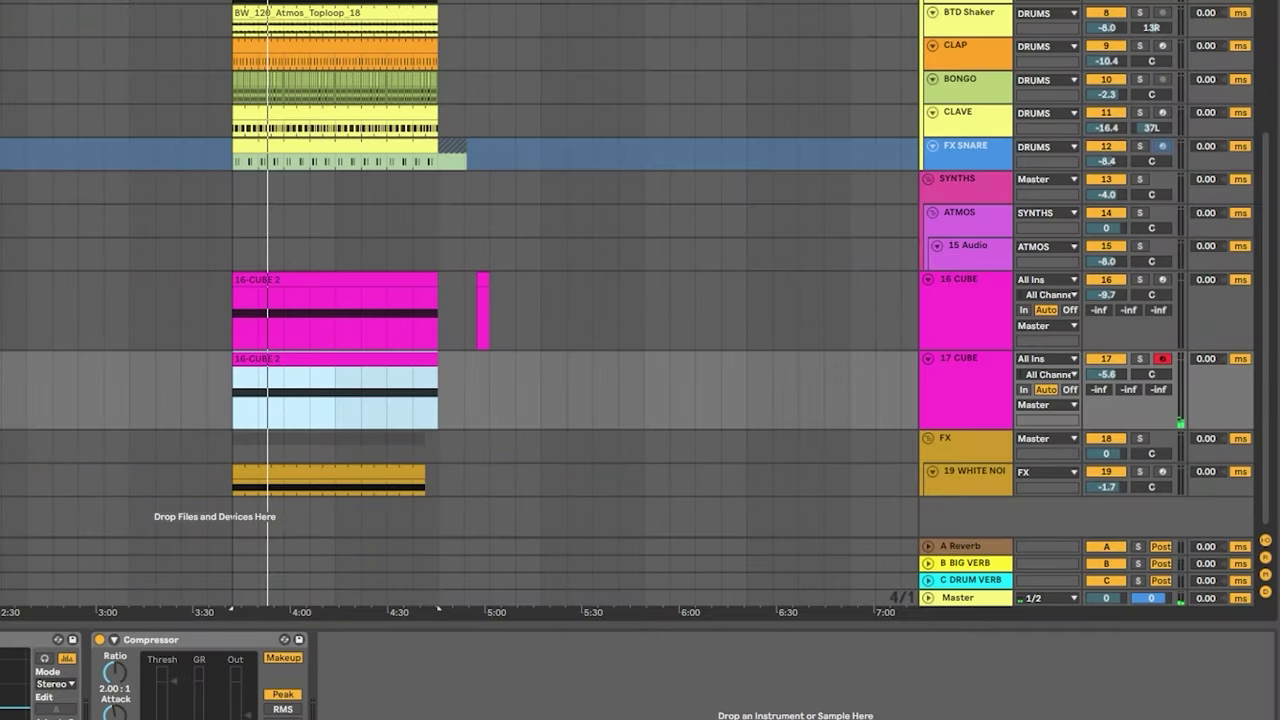
key("F9")
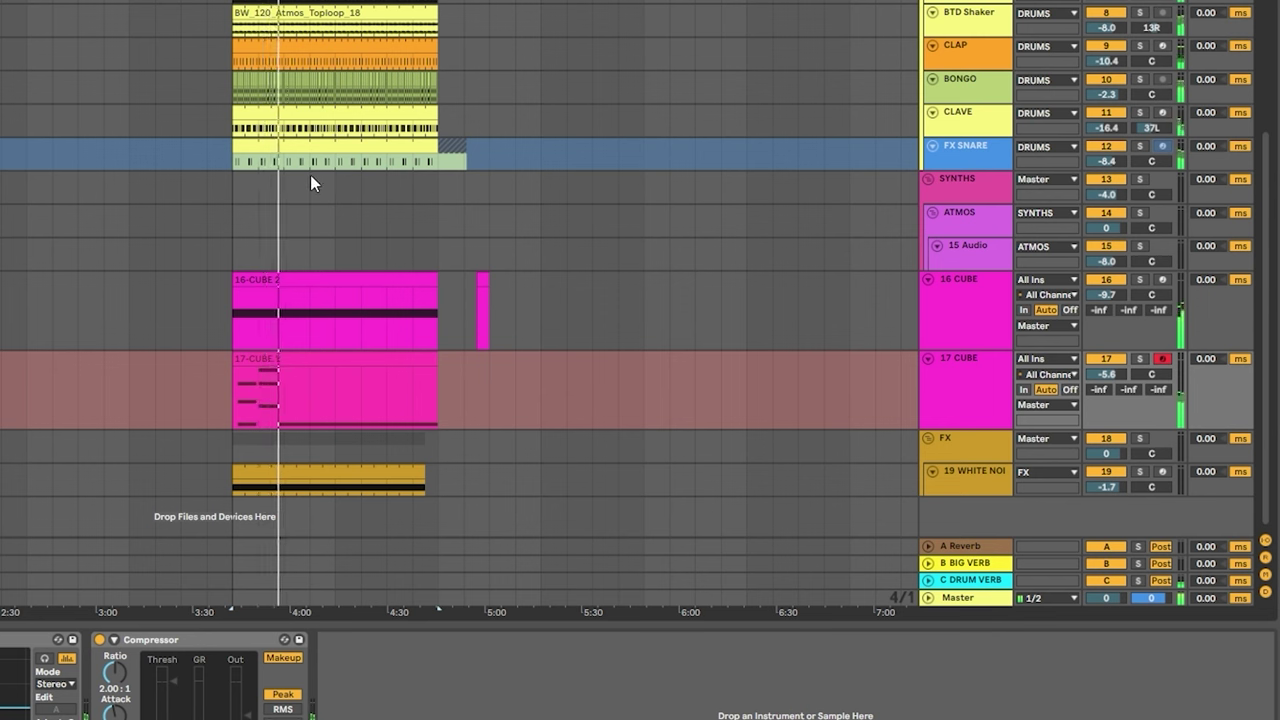
key("space")
- Delete the leftover 16-CUBE 2 copy and repeat 17-CUBE 1 four times along the track
left_click(289, 364)
key("Delete")
double_click(263, 362)
left_click(239, 281)
key("super+d")
key("super+d")
key("super+d")
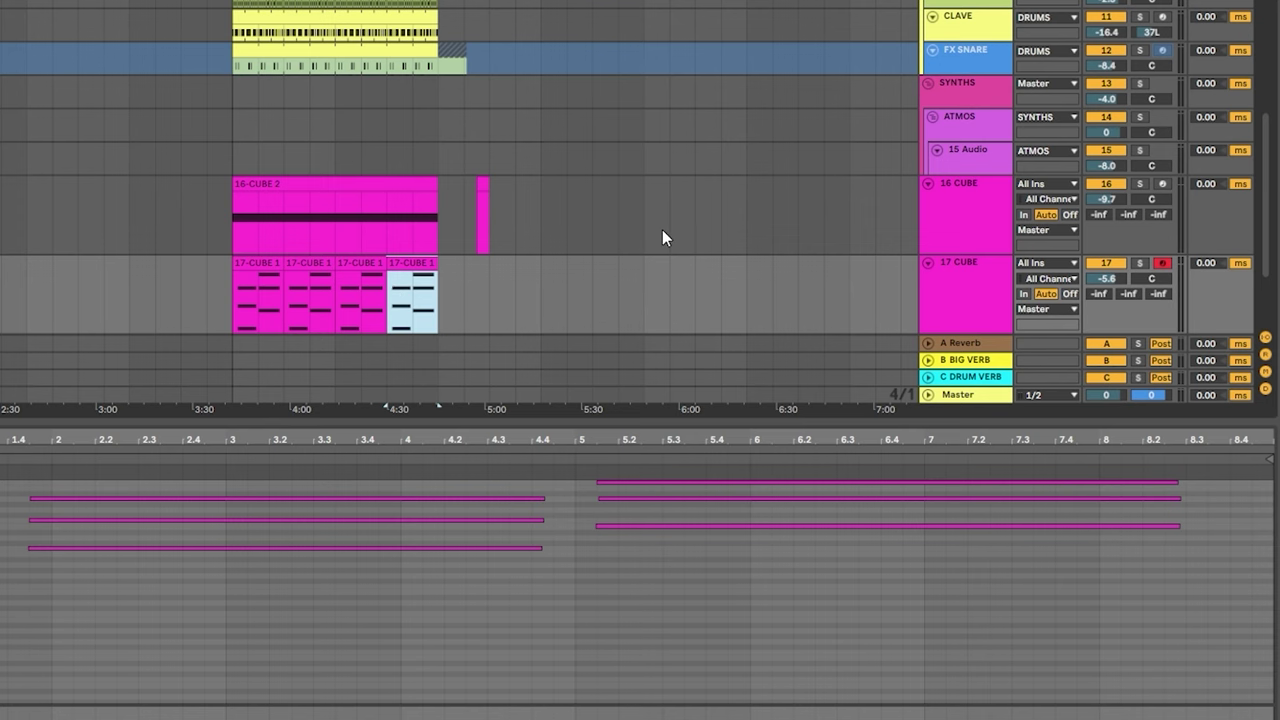
left_click(433, 336)
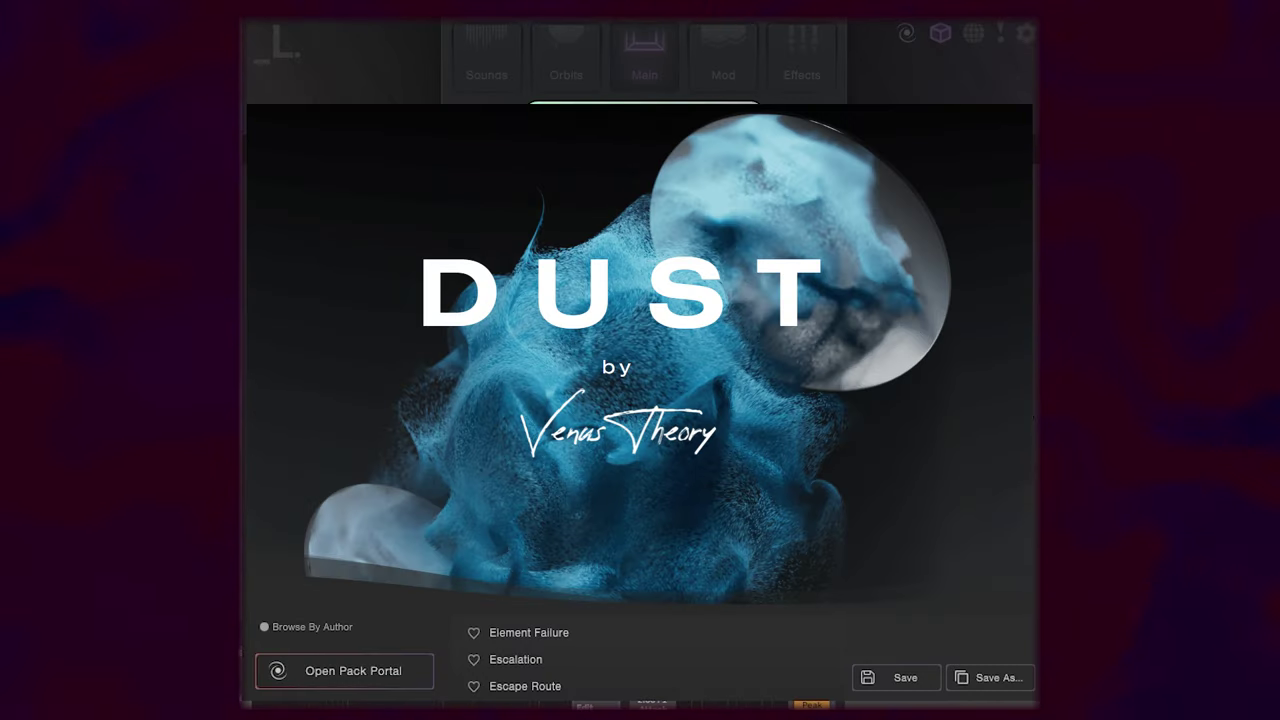
- Browse the Dust pads and load the Half Life preset
scroll(525, 655, "up", 3)
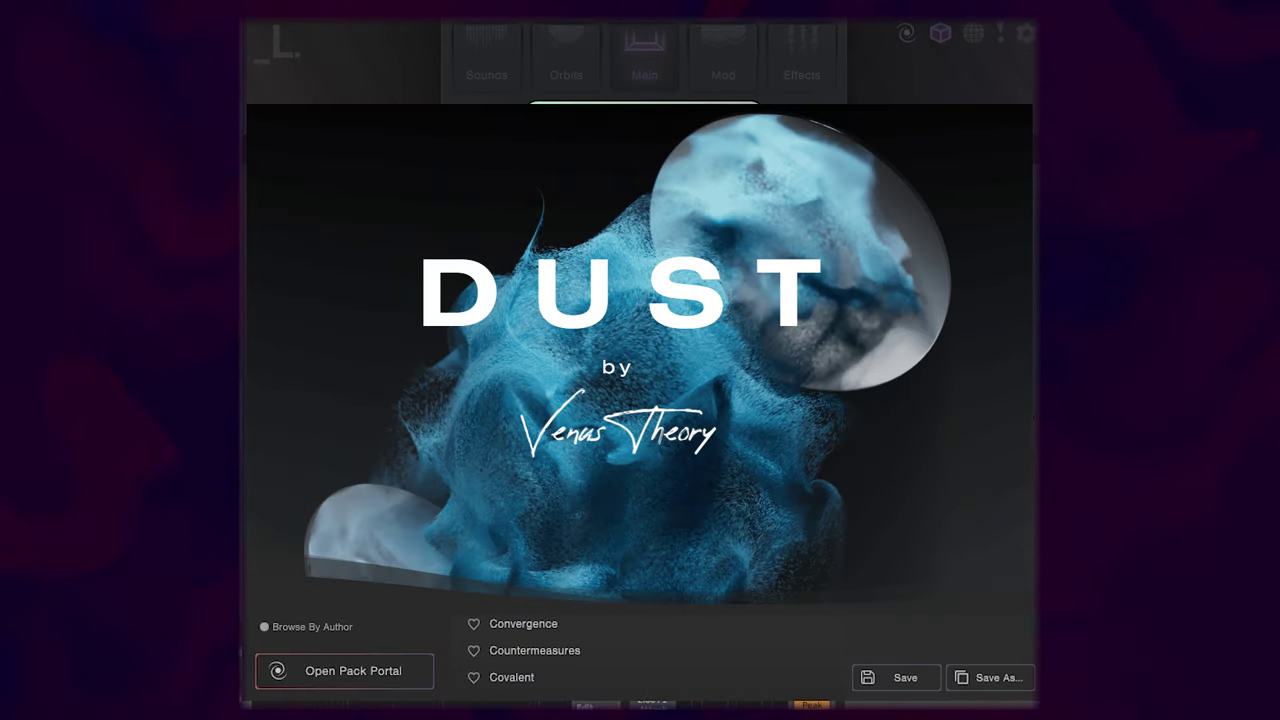
scroll(535, 650, "down", 3)
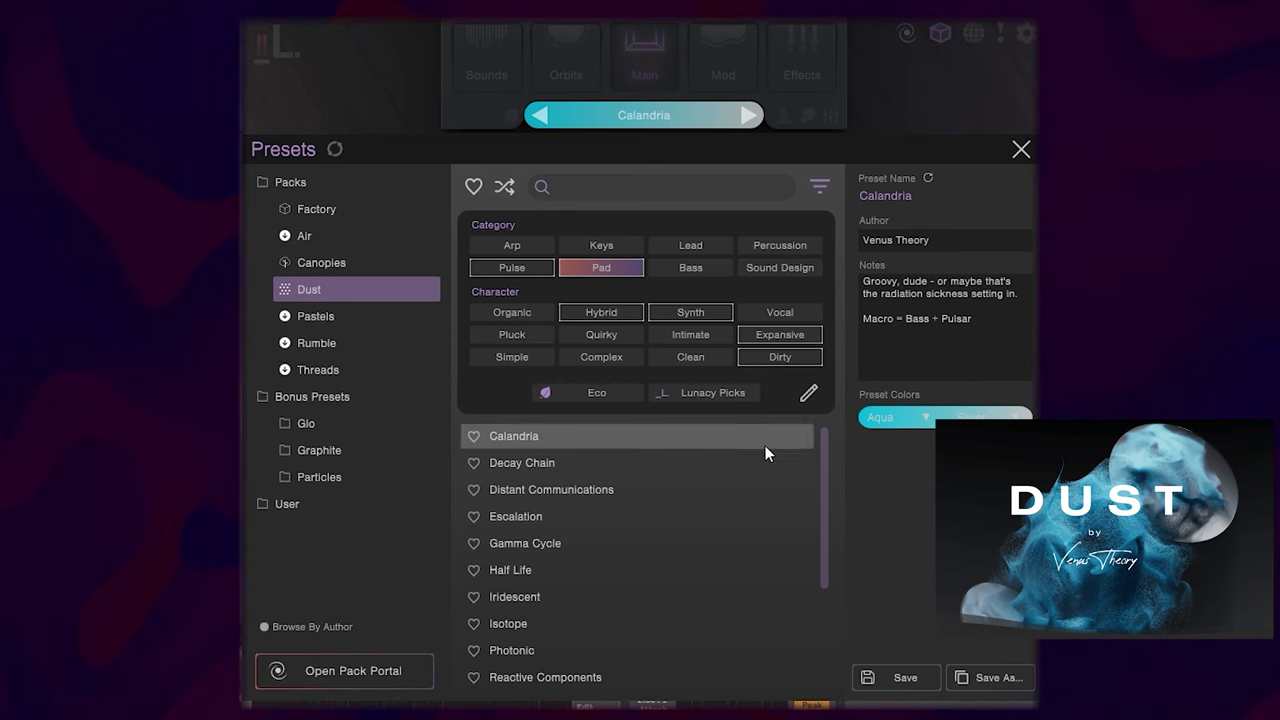
left_click(608, 487)
left_click(560, 570)
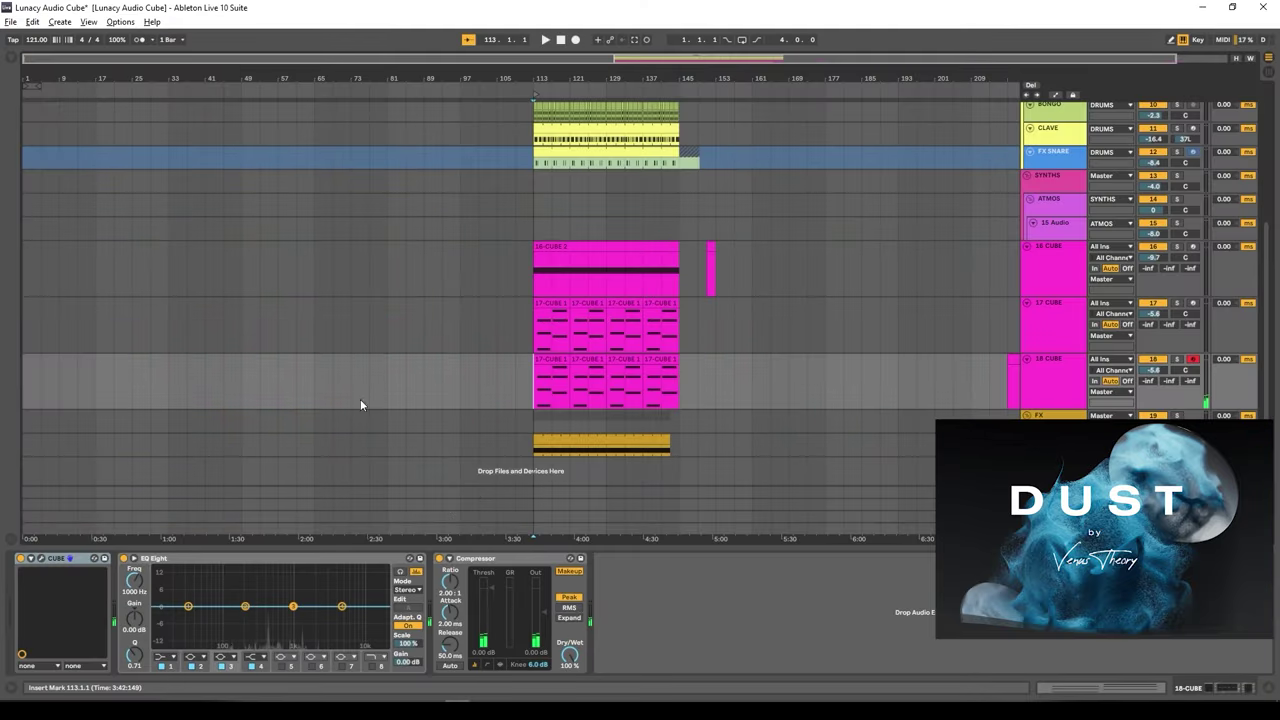
- Add a long-decay Reverb after track 18's Compressor, then record a Dust pad take
key("ctrl+f")
type("rev")
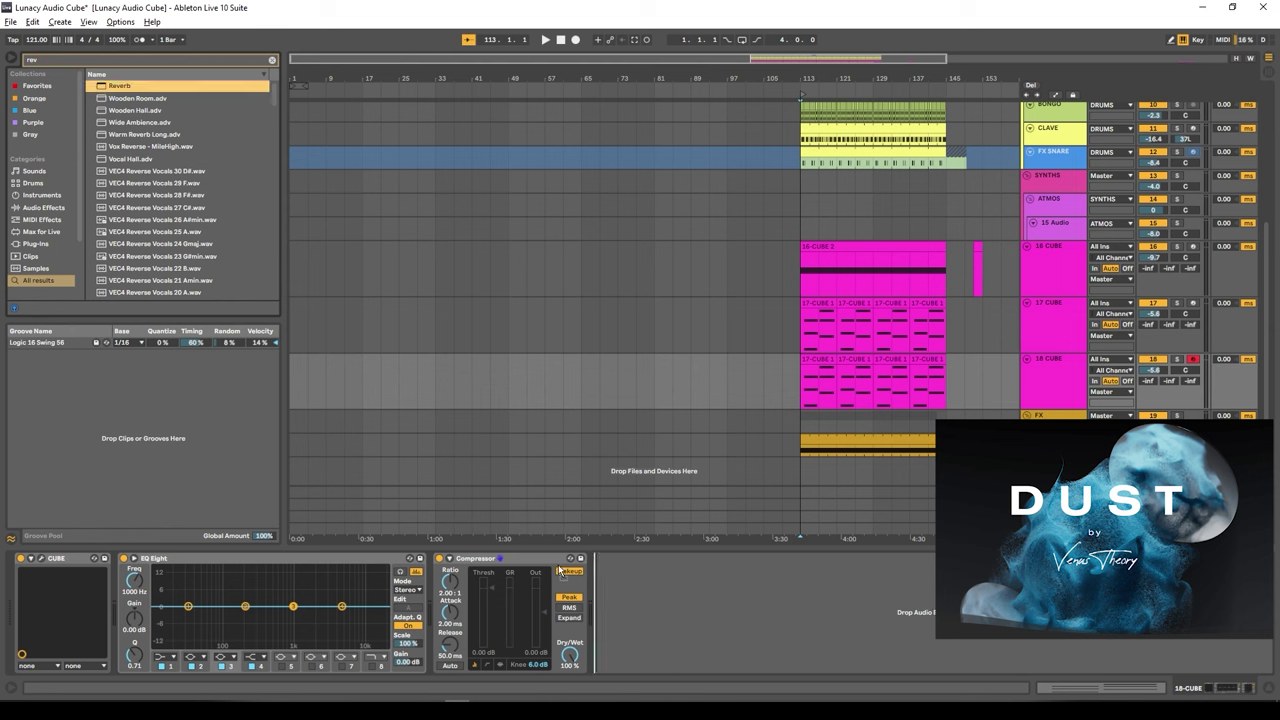
left_click_drag(558, 570, 605, 623)
left_click_drag(767, 657, 767, 610)
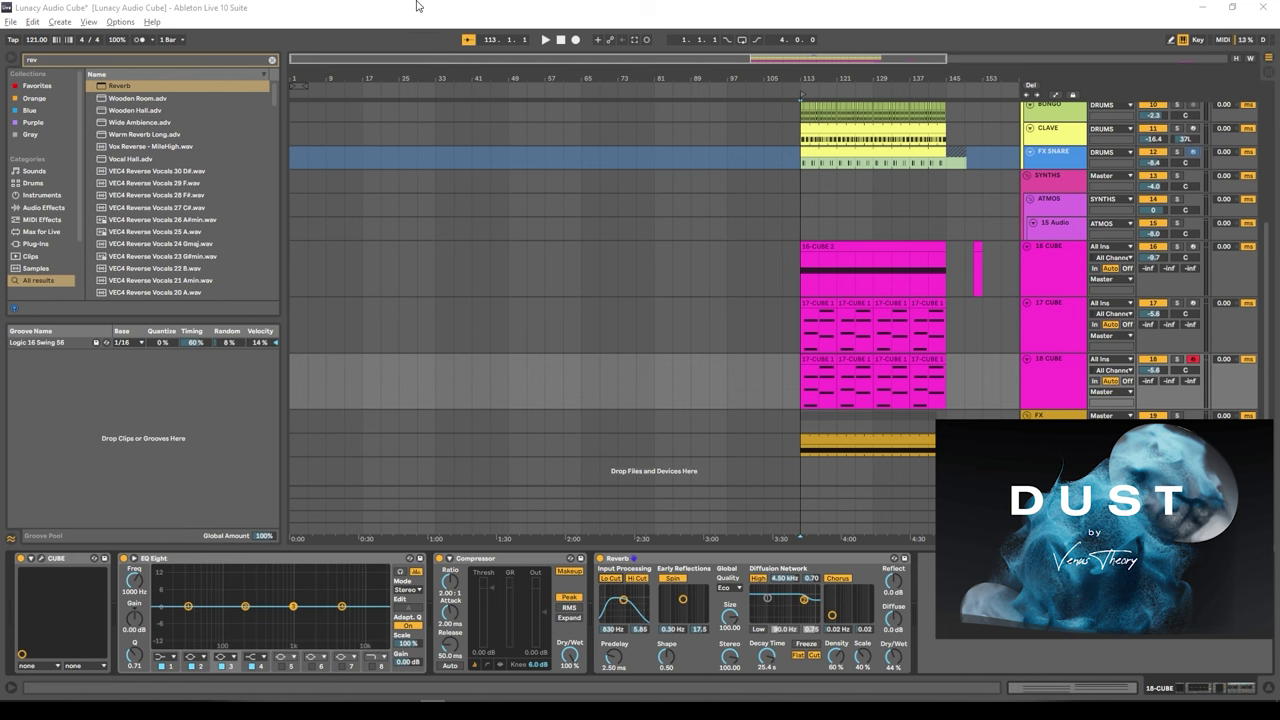
left_click(576, 40)
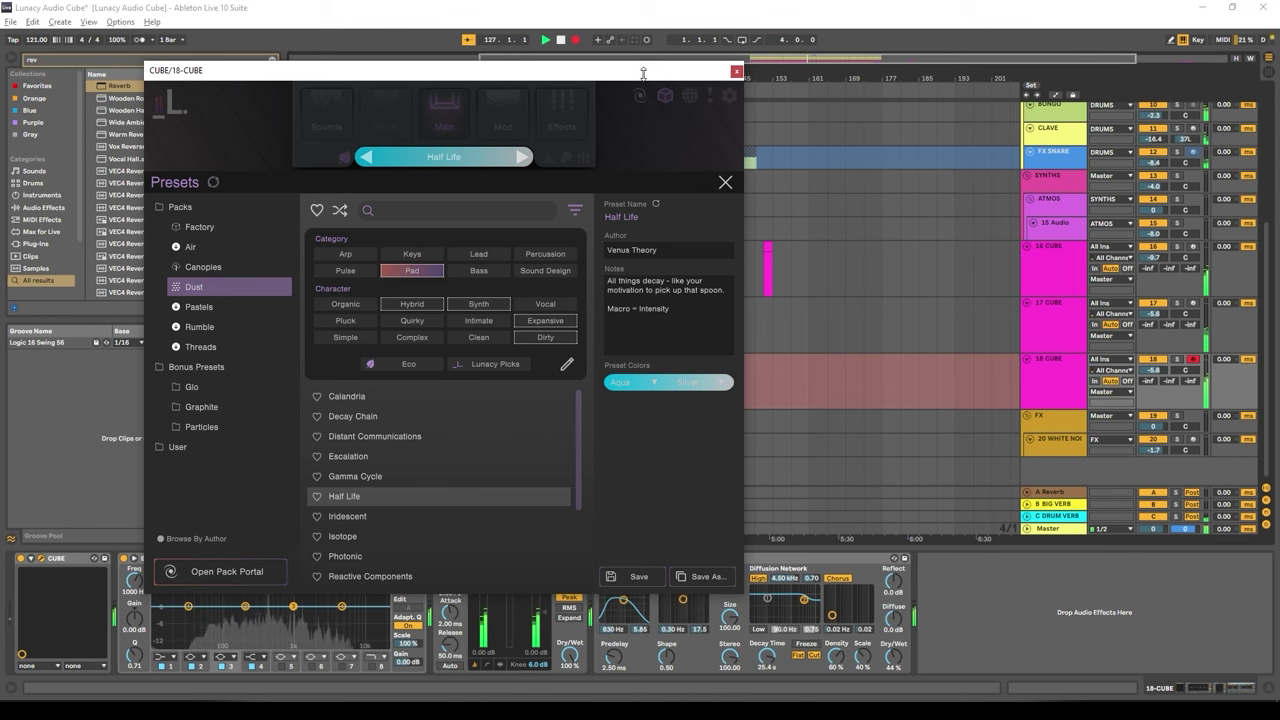
- Stop recording, close the CUBE window and inspect the notes in clip 18-CUBE 2
key("space")
left_click(745, 73)
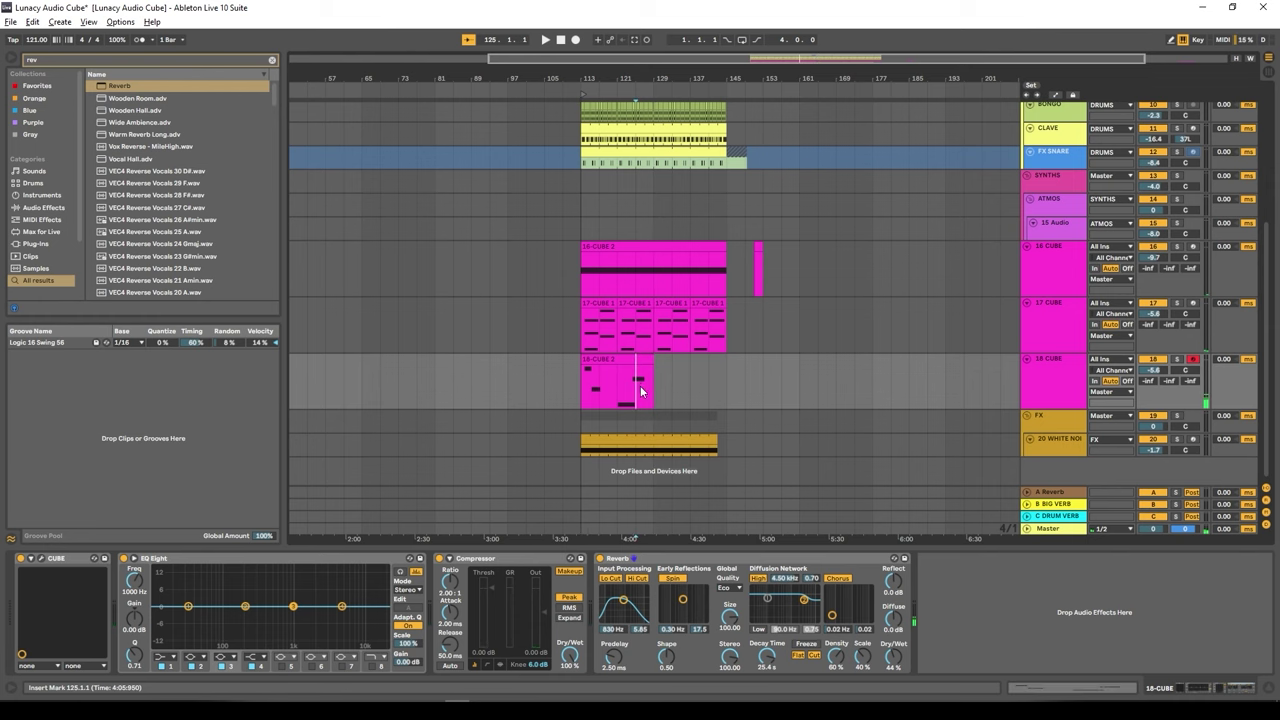
left_click(634, 380)
double_click(630, 377)
left_click_drag(624, 530, 355, 445)
left_click(1221, 496)
- Raise track 18 CUBE's volume to -1.8 dB and start playback
left_click(1133, 315)
left_click_drag(1168, 303, 1168, 291)
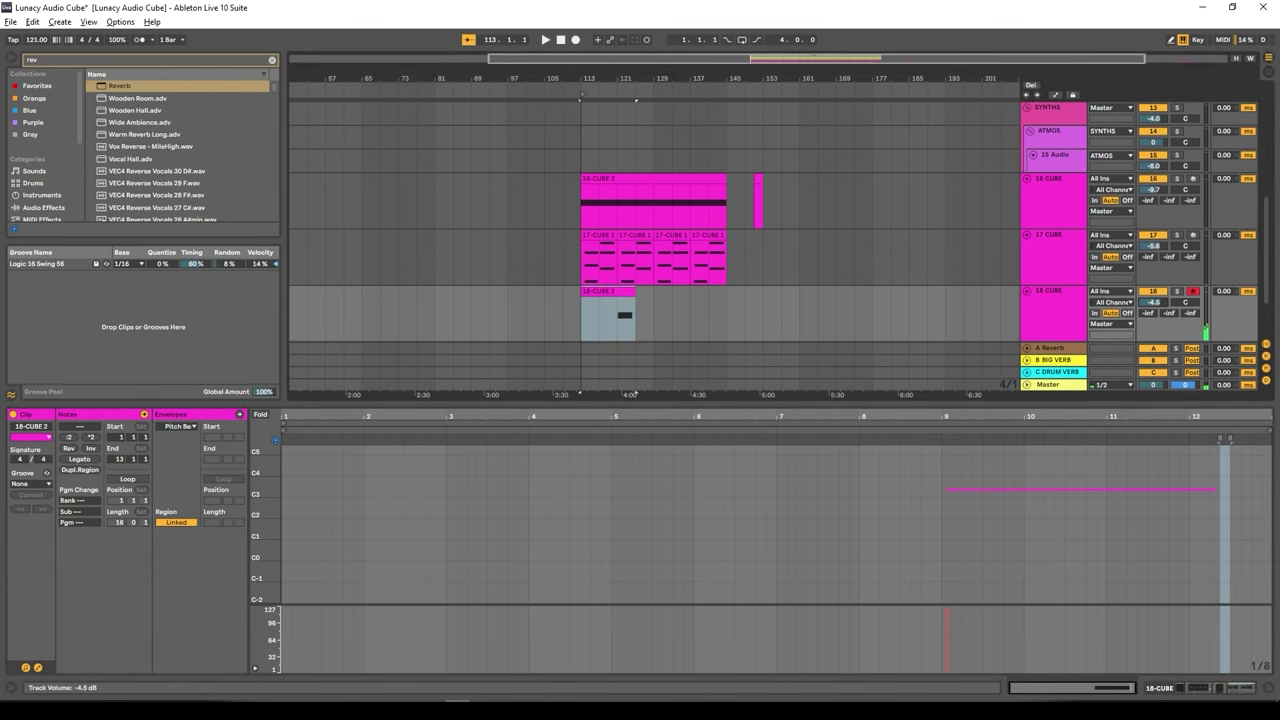
left_click(586, 313)
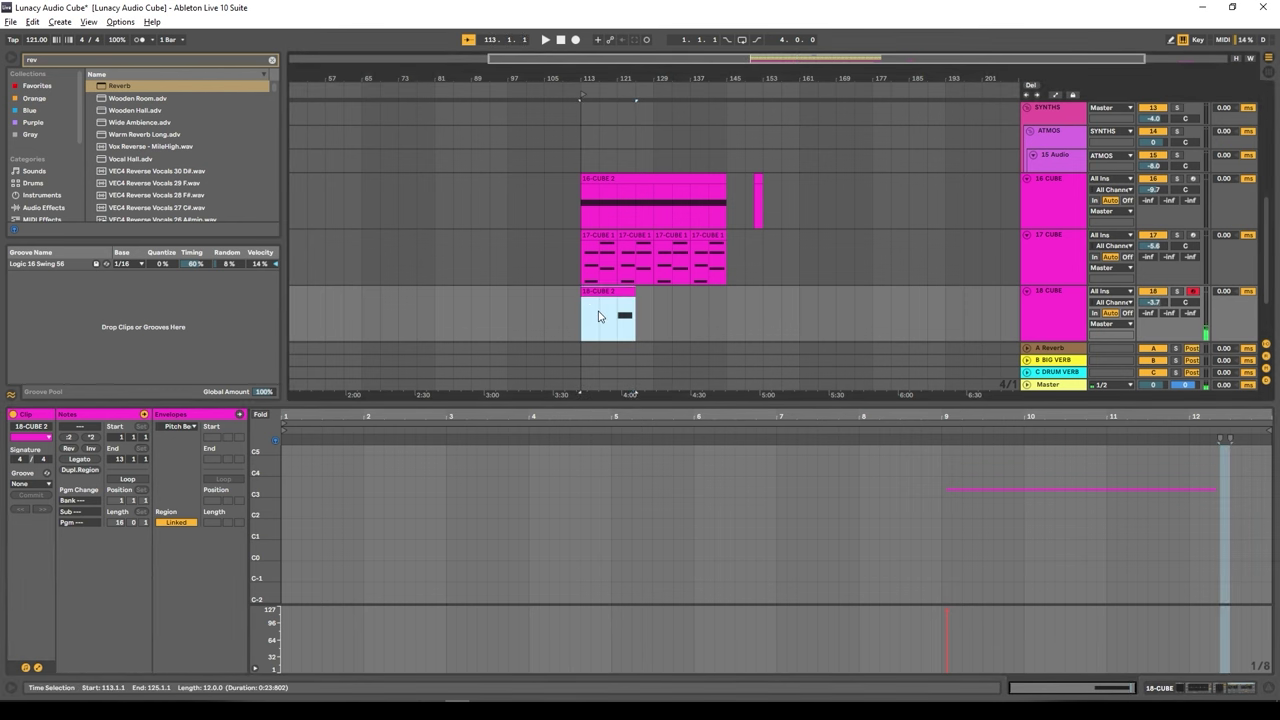
key("space")
- Set track 18's Reverb to a 33.3 s decay and 73% dry/wet
double_click(1008, 338)
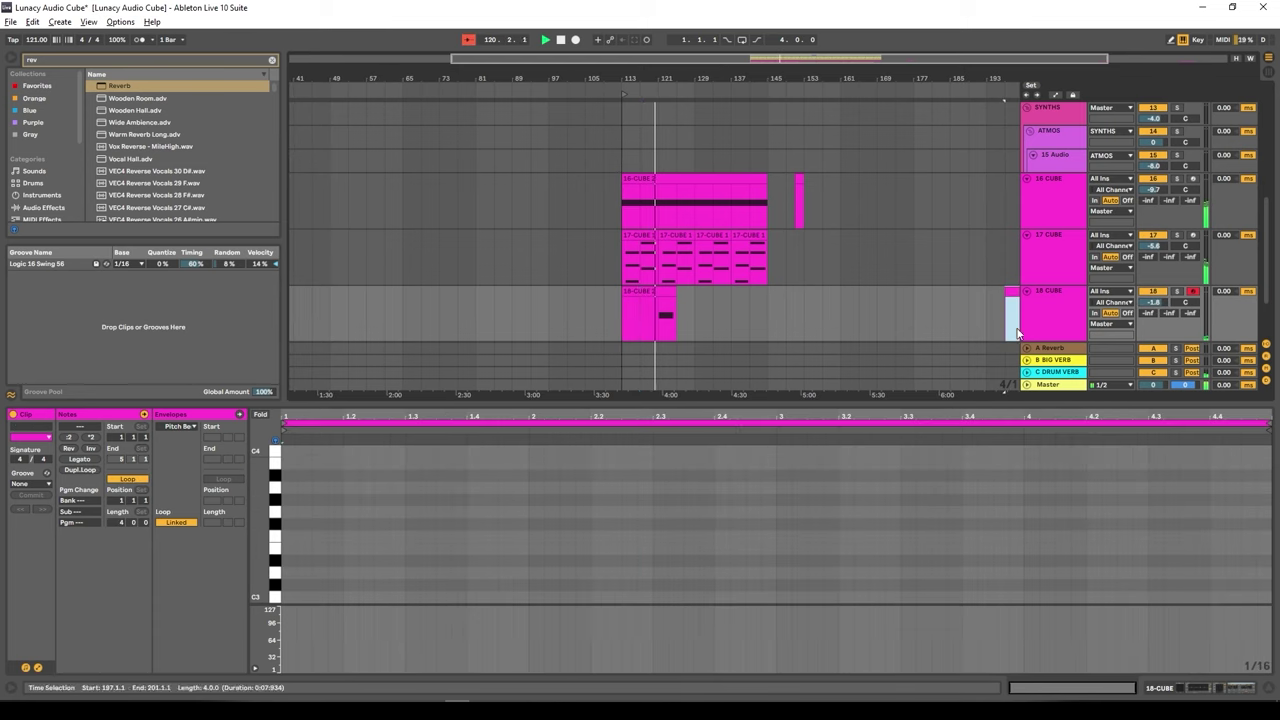
left_click(1037, 326)
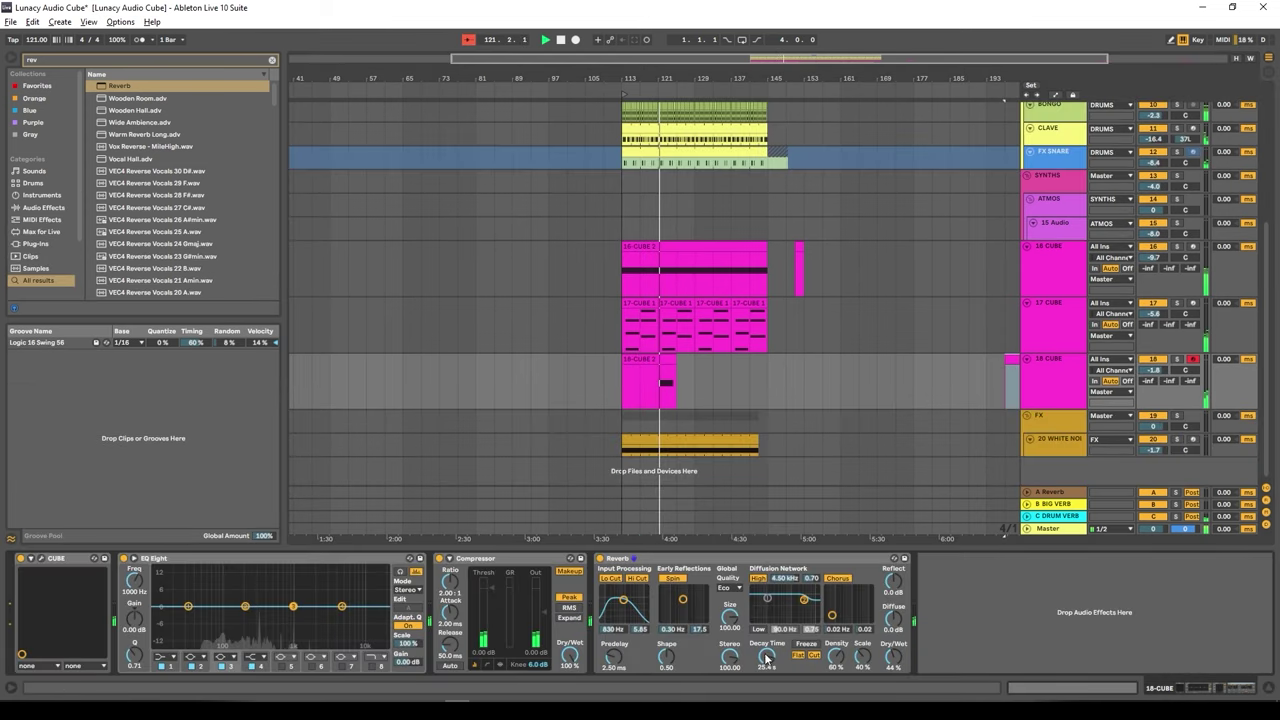
left_click_drag(768, 664, 768, 640)
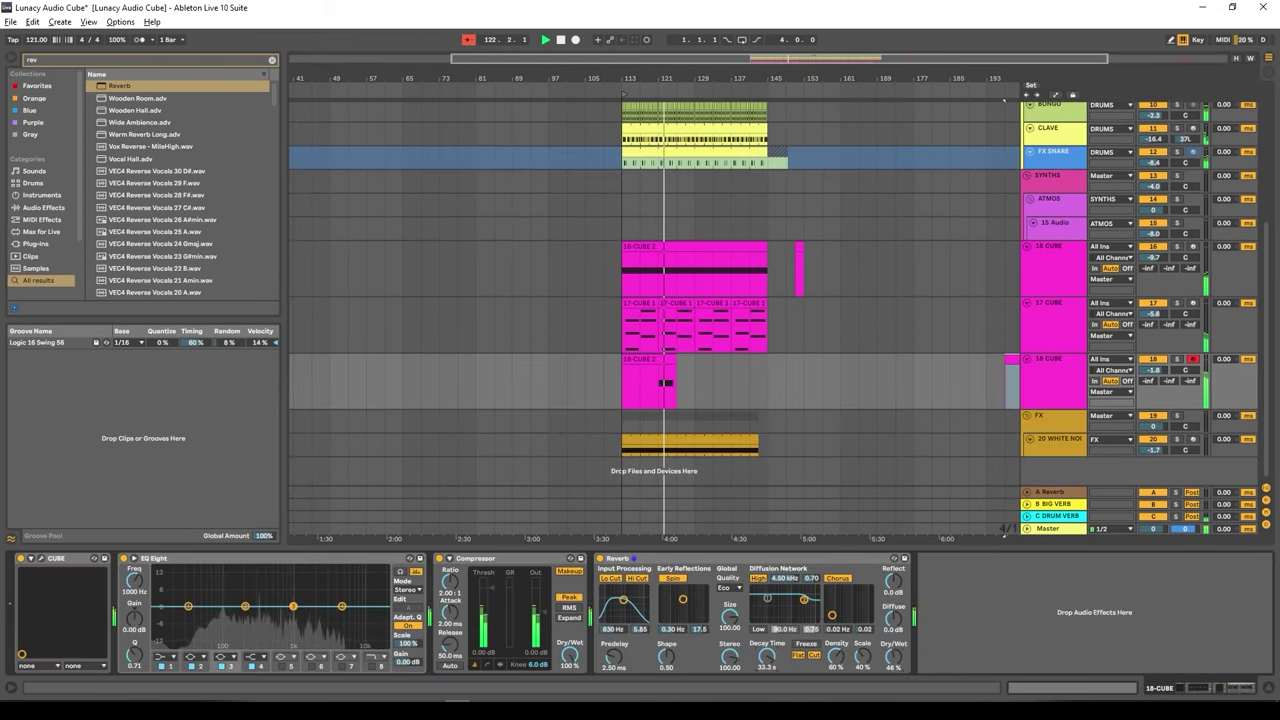
left_click_drag(893, 657, 893, 637)
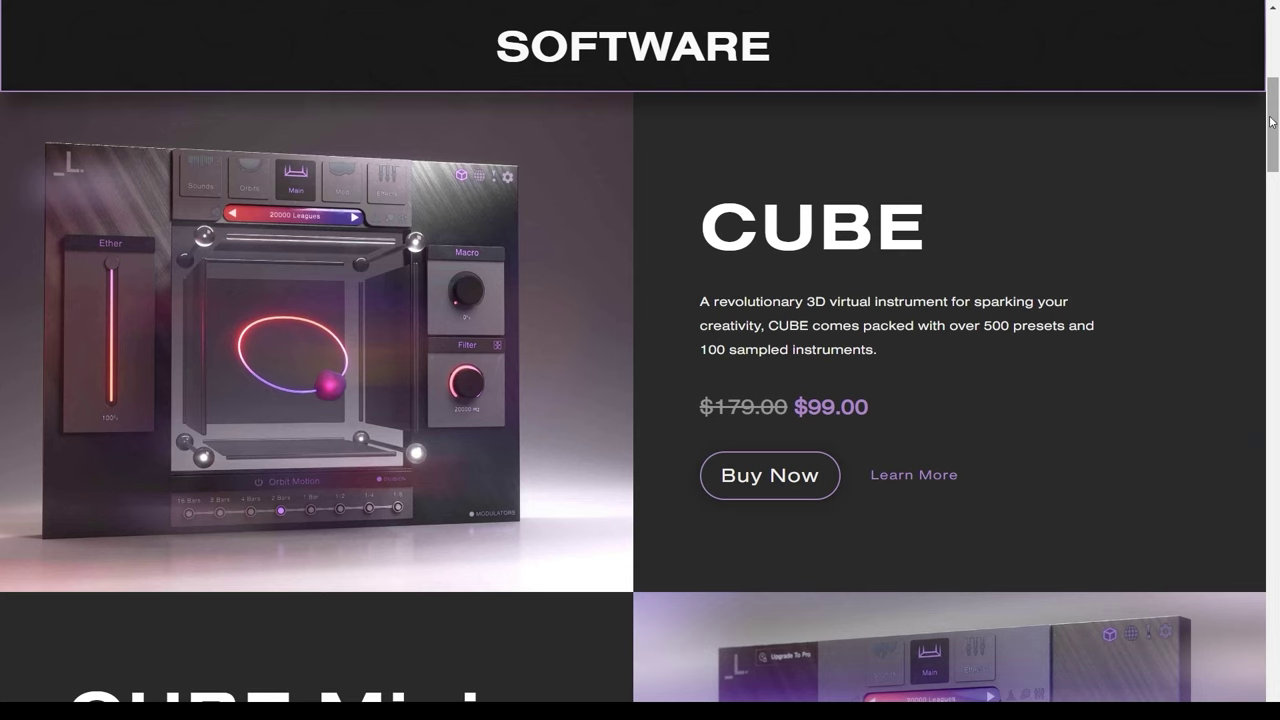
- Scroll the Lunacy Software page from CUBE ($99.00) down to CUBE Mini at $39.00
left_click_drag(1272, 121, 1276, 170)
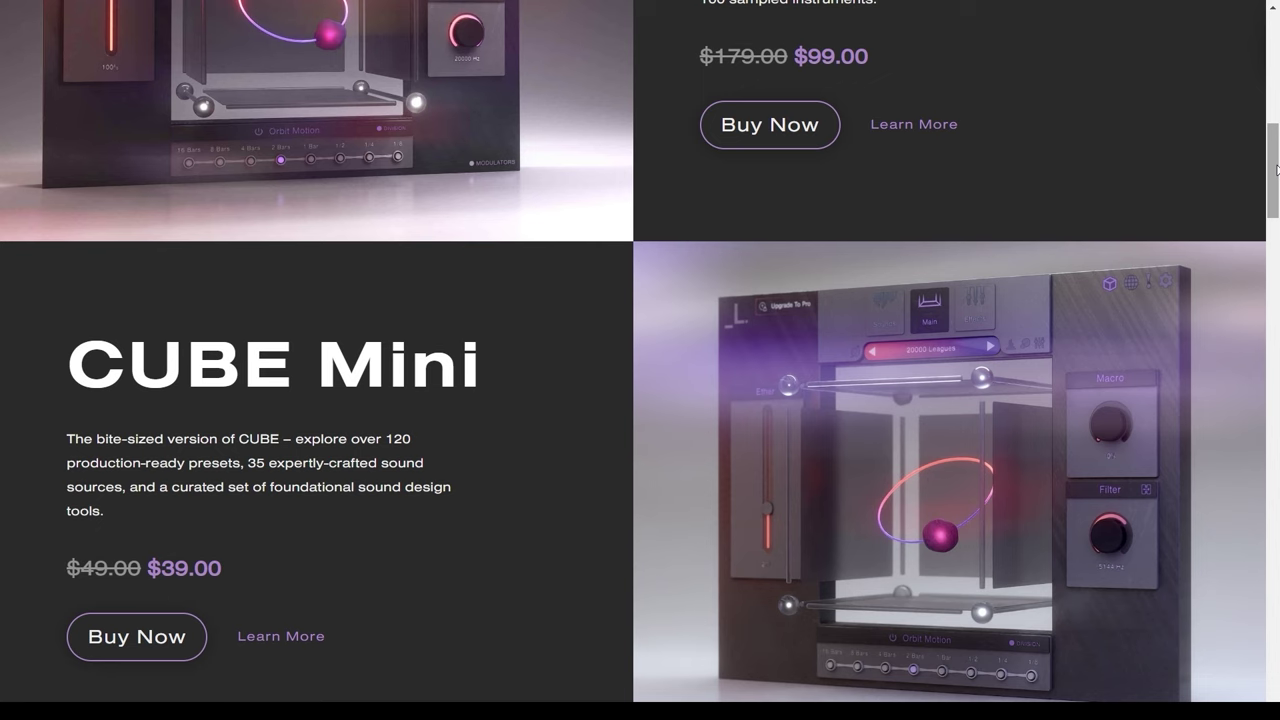